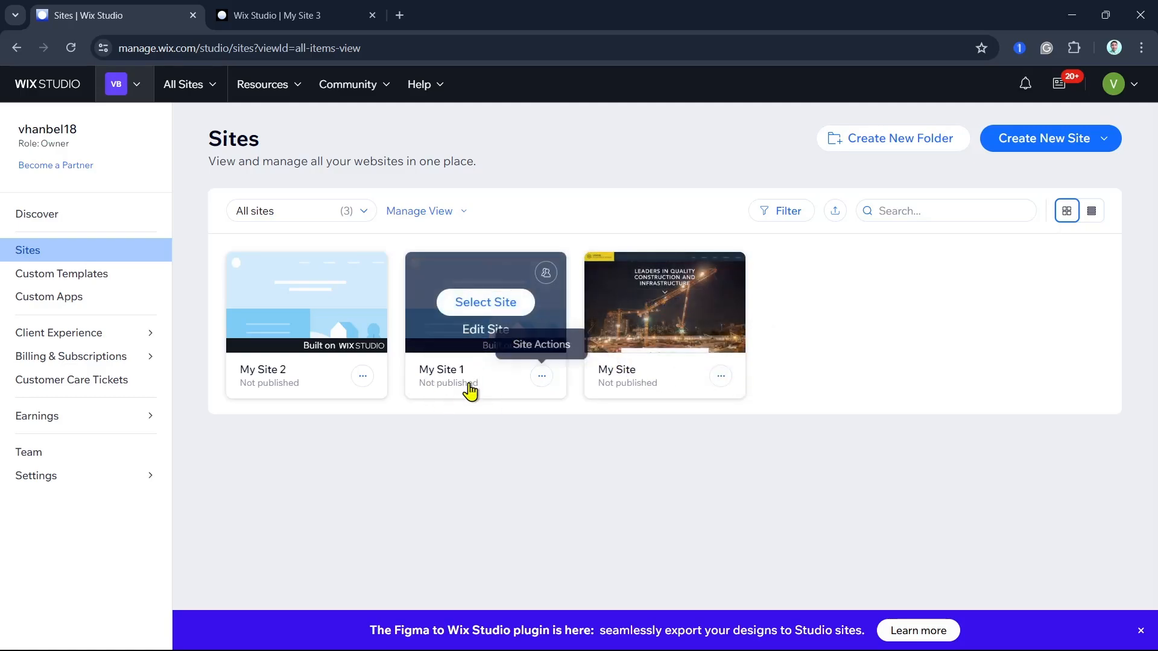
Switch to the My Site 3 editor and add a standard blank page to the site's main pages
{"action": "left_click", "coordinate": [309, 18]}
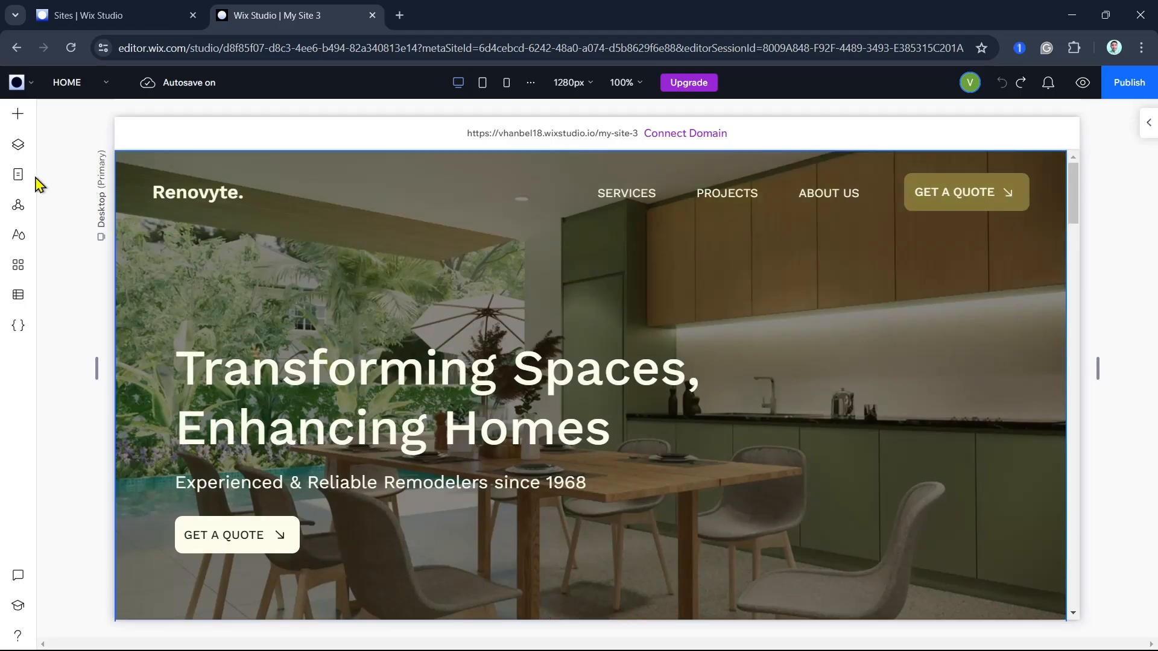
{"action": "left_click", "coordinate": [18, 176]}
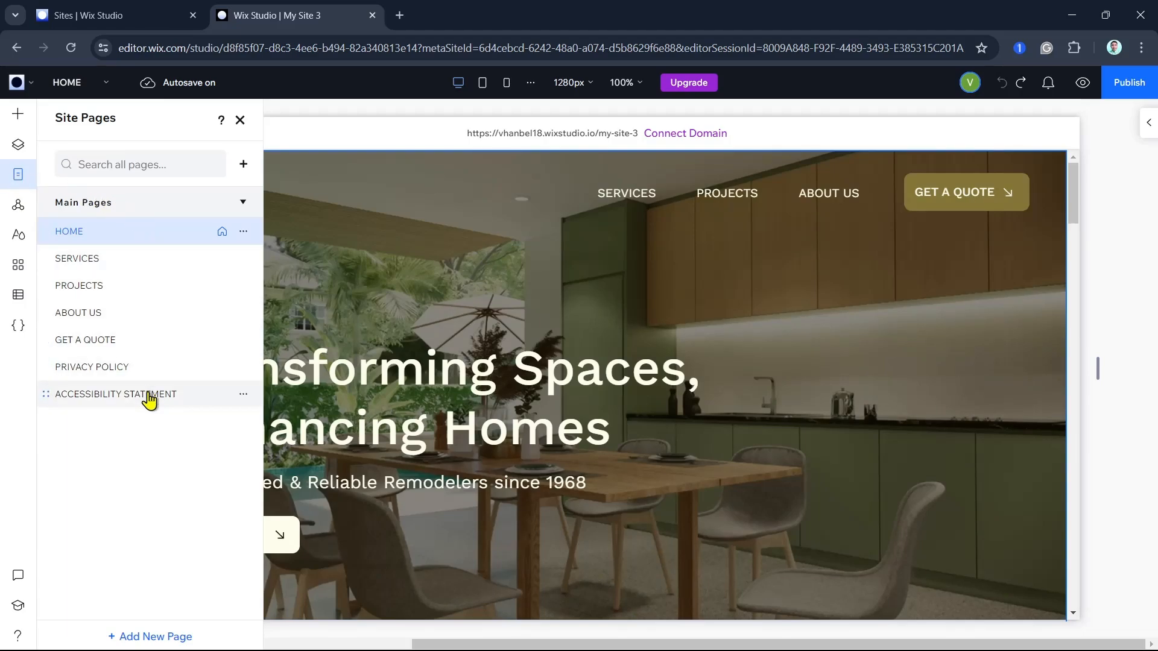
{"action": "left_click", "coordinate": [244, 166]}
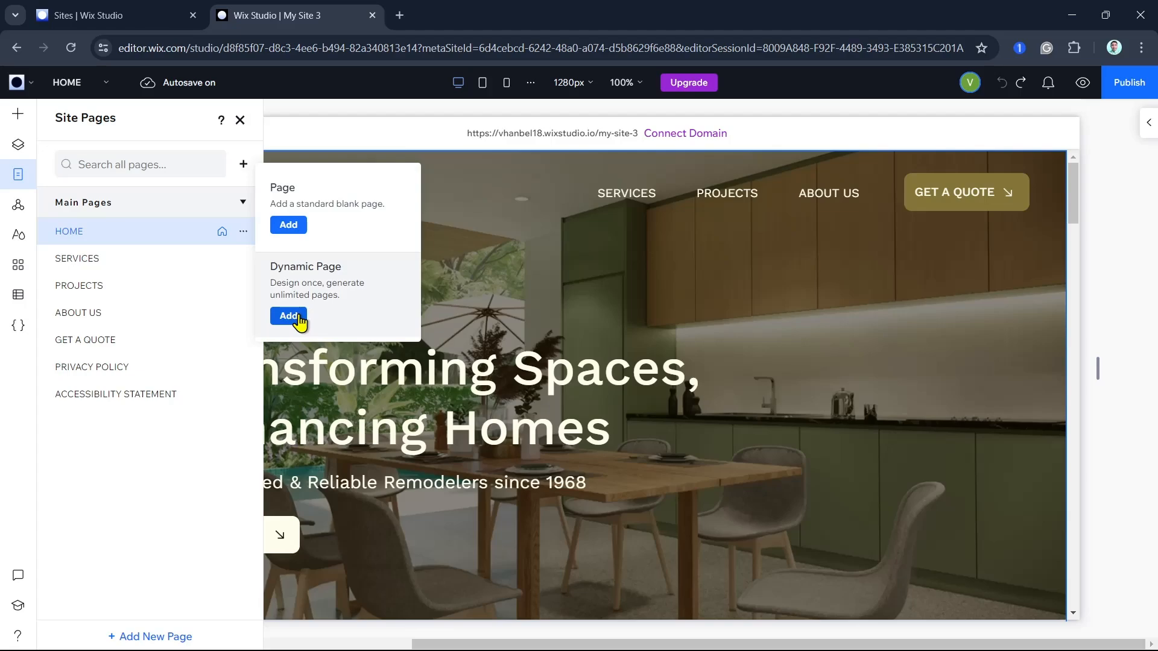
{"action": "left_click", "coordinate": [289, 225]}
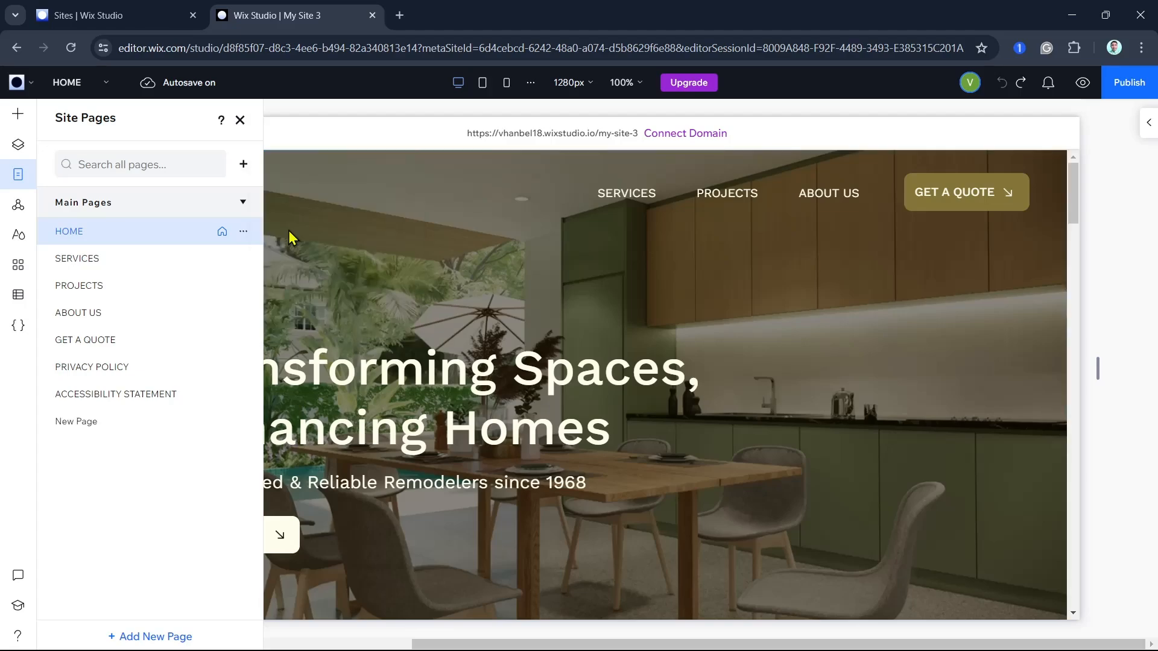
Rename the new page as CLIENT SECTION and close the list of site pages
{"action": "double_click", "coordinate": [140, 420]}
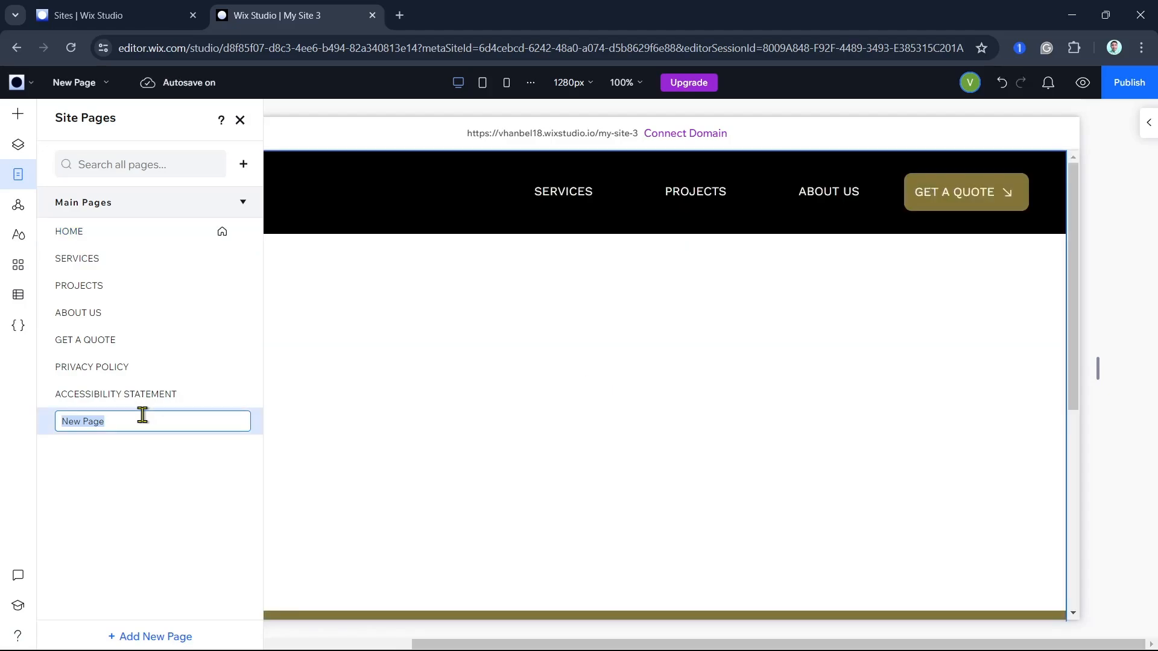
{"action": "type", "text": "CLIENT SECTION"}
{"action": "key", "text": "Return"}
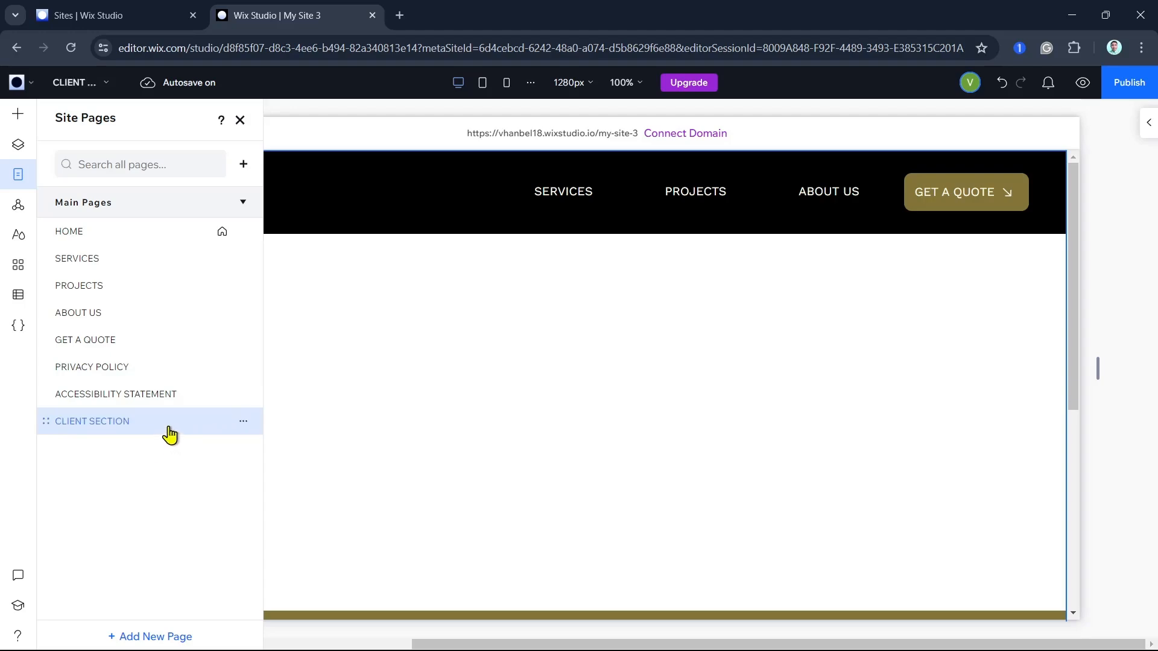
{"action": "mouse_move", "coordinate": [826, 386]}
{"action": "left_click", "coordinate": [243, 125]}
Browse the designed section templates for the blank section, from the Welcome category through Clients, the interactive sections, headers and footers
{"action": "mouse_move", "coordinate": [750, 403]}
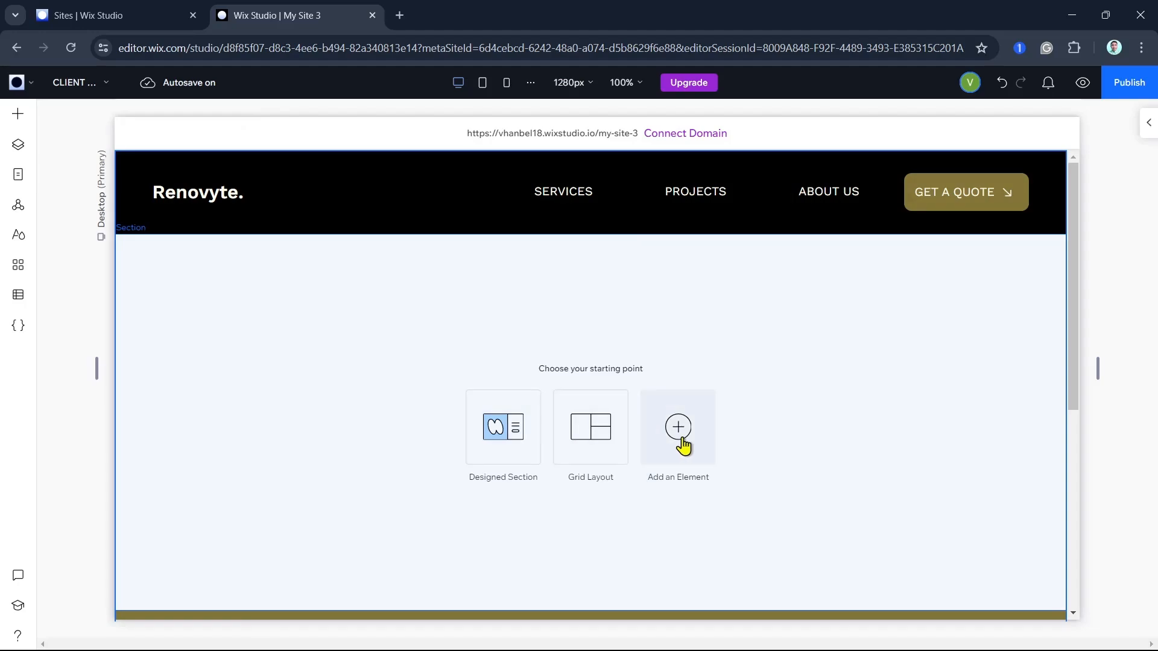
{"action": "left_click", "coordinate": [513, 446]}
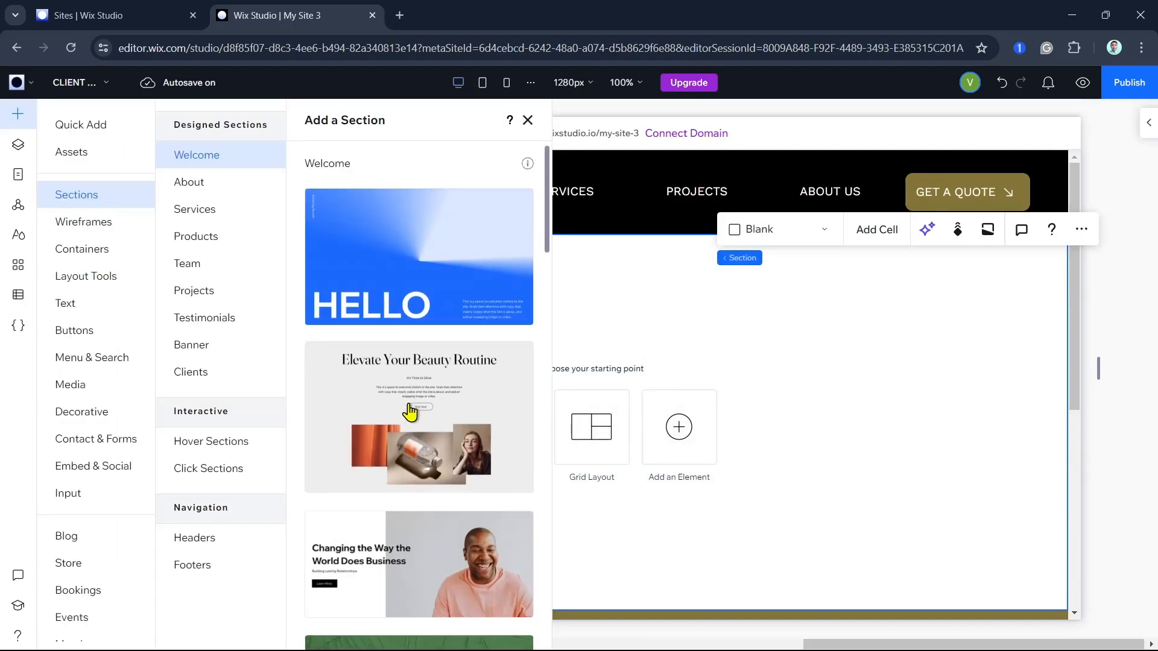
{"action": "scroll", "coordinate": [410, 412], "scroll_direction": "down", "scroll_amount": 20}
{"action": "scroll", "coordinate": [413, 429], "scroll_direction": "up", "scroll_amount": 2}
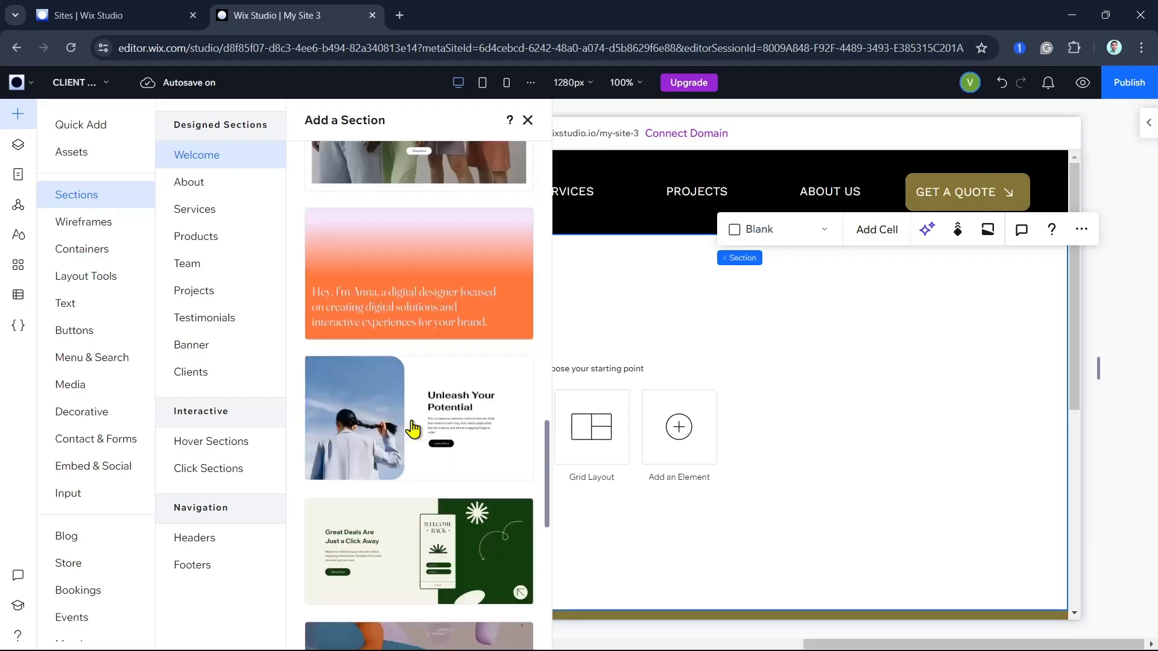
{"action": "scroll", "coordinate": [412, 429], "scroll_direction": "up", "scroll_amount": 18}
{"action": "left_click", "coordinate": [196, 184]}
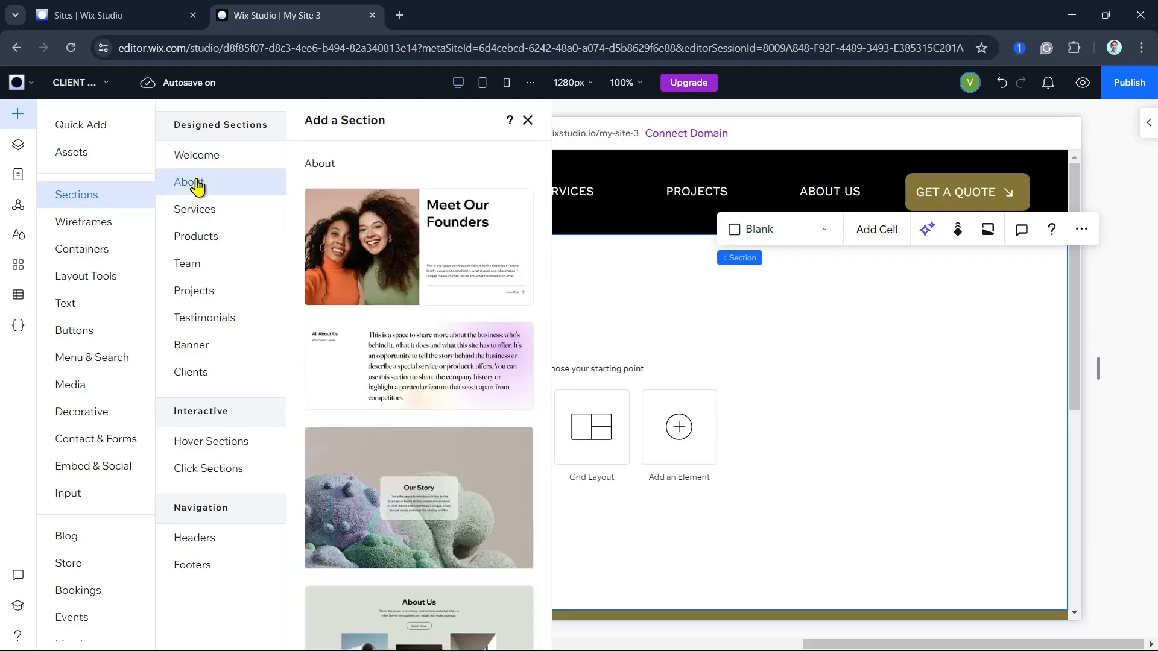
{"action": "left_click", "coordinate": [205, 220]}
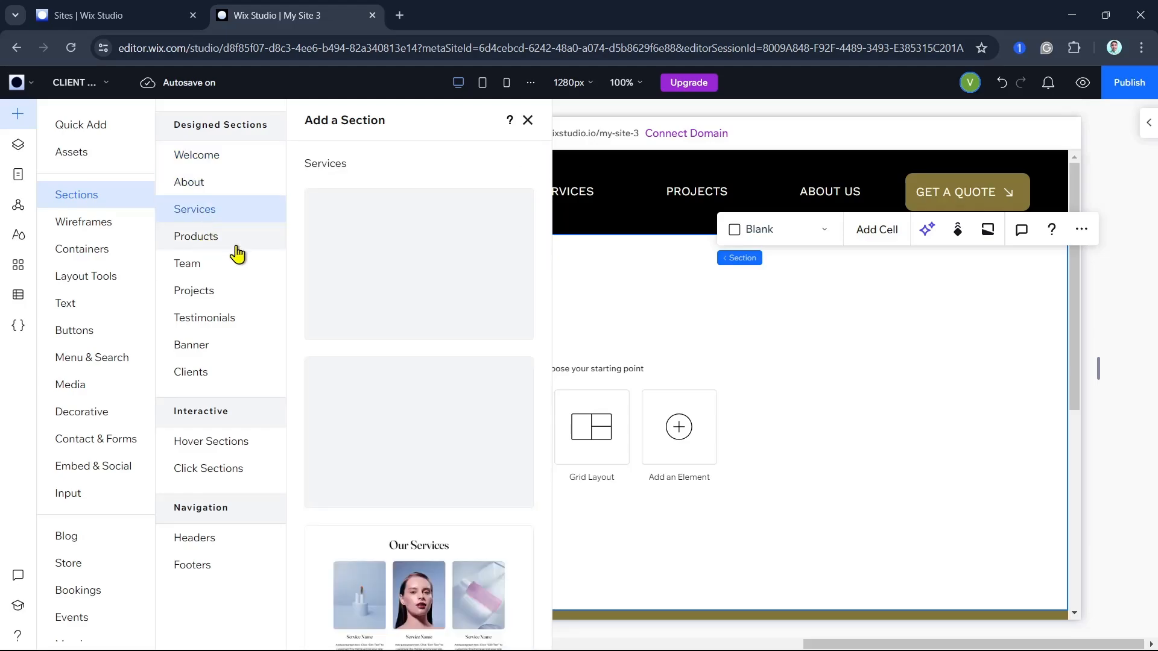
{"action": "scroll", "coordinate": [473, 396], "scroll_direction": "down", "scroll_amount": 5}
{"action": "left_click", "coordinate": [211, 239]}
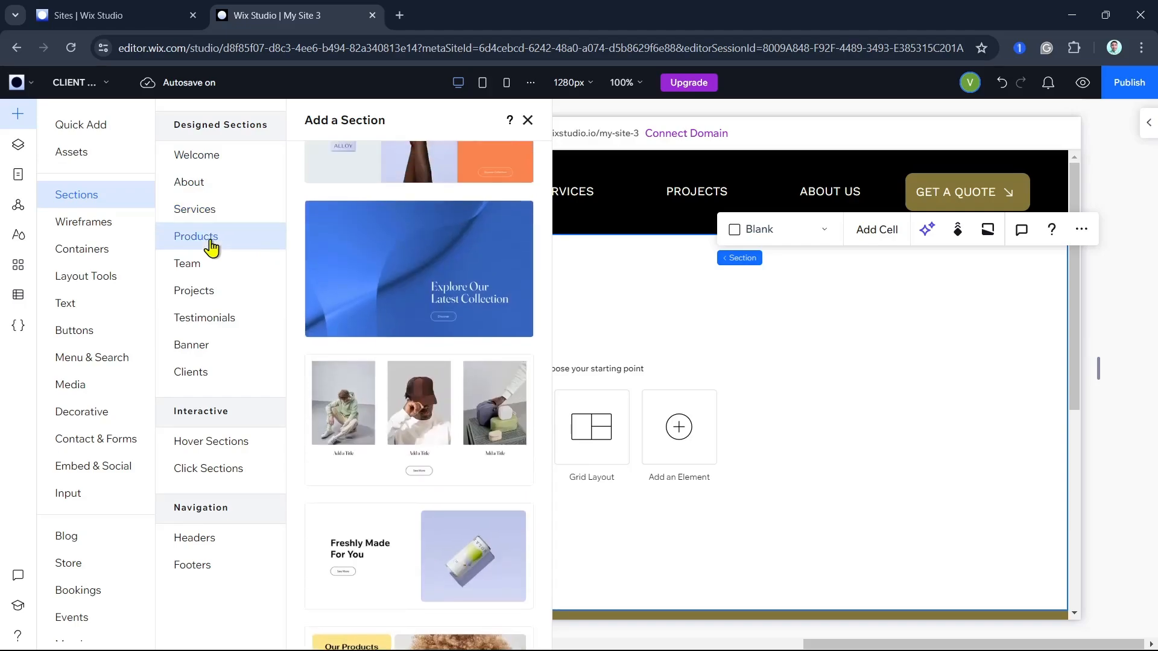
{"action": "scroll", "coordinate": [444, 370], "scroll_direction": "down", "scroll_amount": 5}
{"action": "left_click", "coordinate": [204, 269]}
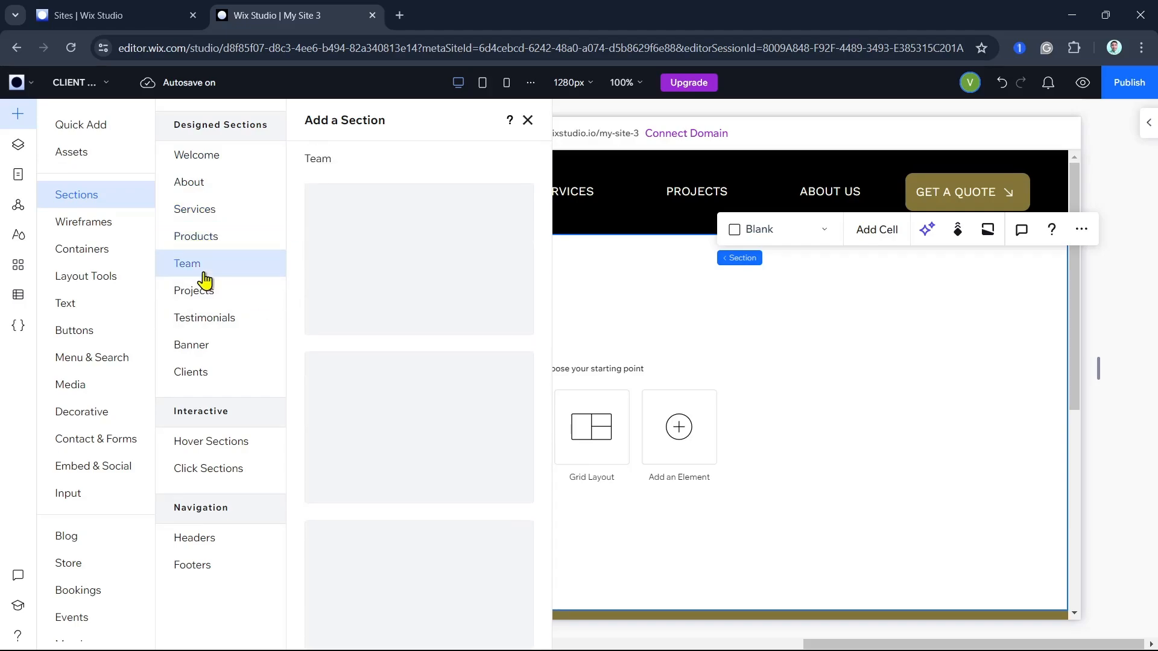
{"action": "left_click", "coordinate": [206, 296]}
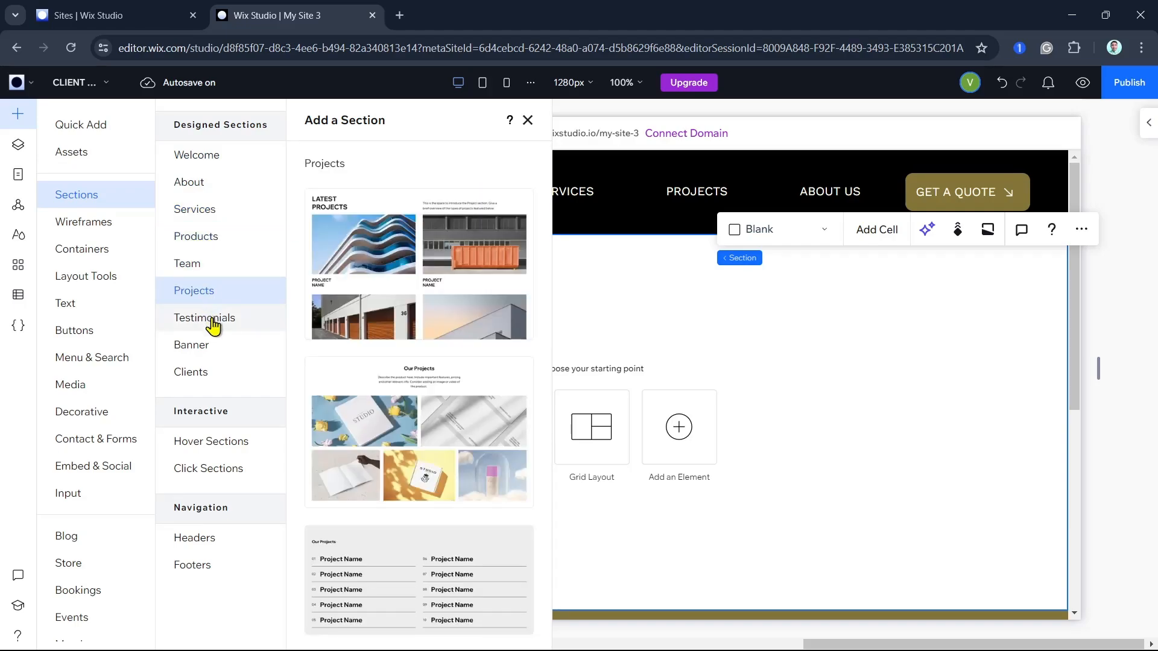
{"action": "left_click", "coordinate": [212, 323]}
{"action": "left_click", "coordinate": [211, 351]}
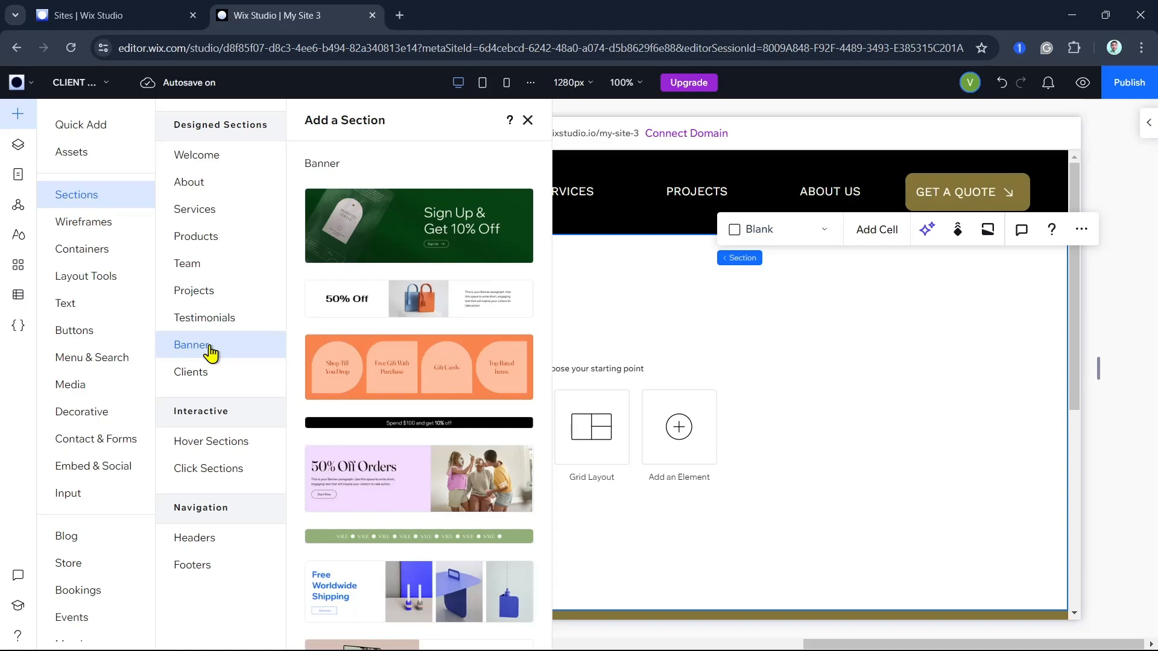
{"action": "left_click", "coordinate": [206, 375]}
{"action": "scroll", "coordinate": [421, 434], "scroll_direction": "down", "scroll_amount": 5}
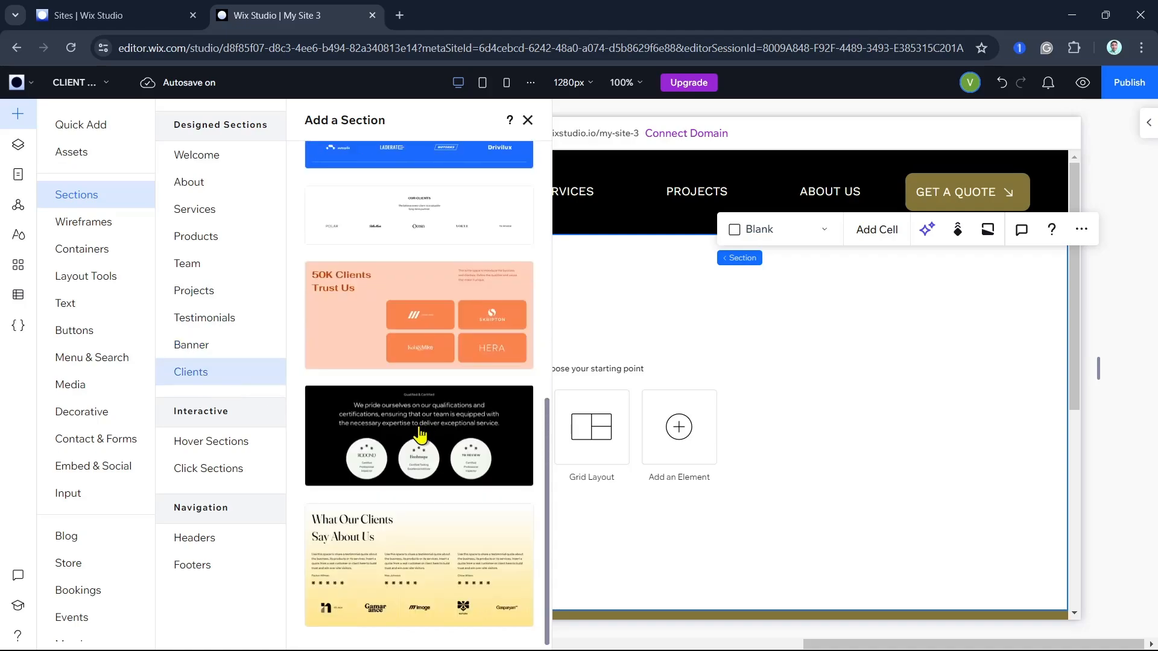
{"action": "scroll", "coordinate": [420, 434], "scroll_direction": "up", "scroll_amount": 5}
{"action": "left_click", "coordinate": [202, 443]}
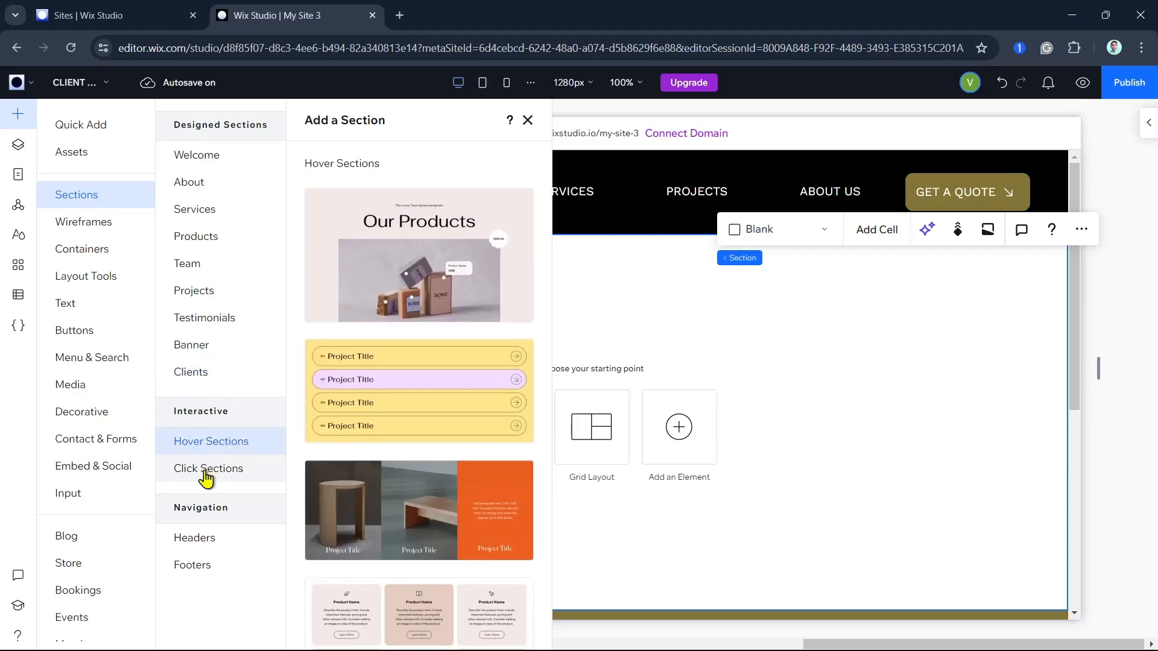
{"action": "left_click", "coordinate": [205, 477]}
{"action": "left_click", "coordinate": [211, 546]}
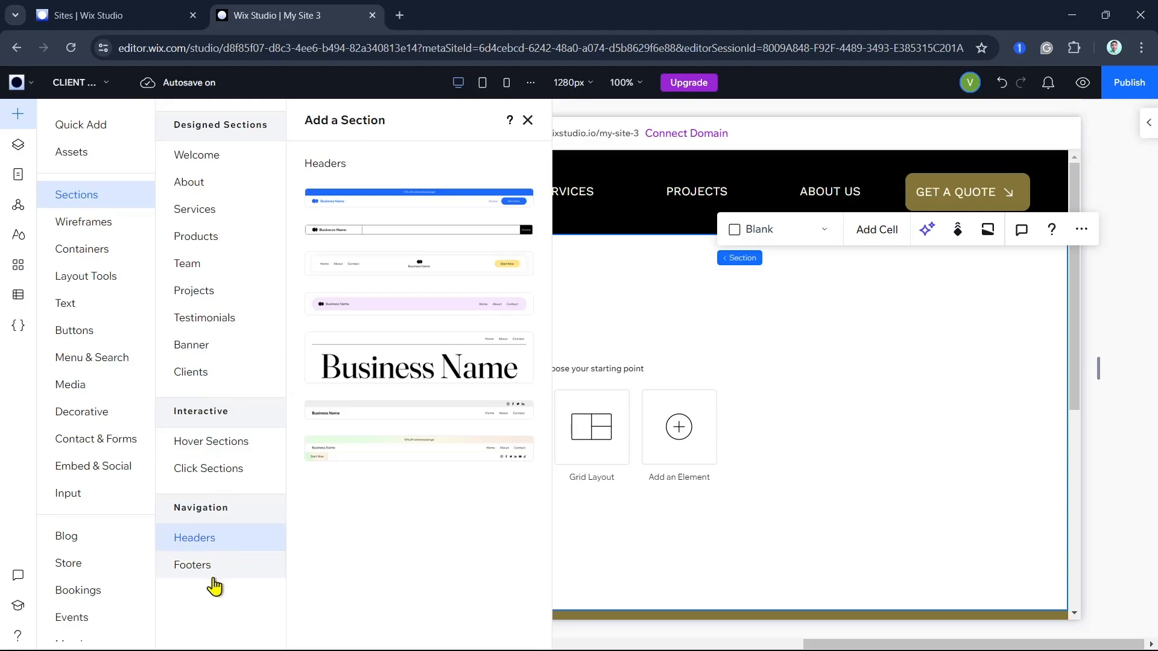
{"action": "left_click", "coordinate": [212, 578]}
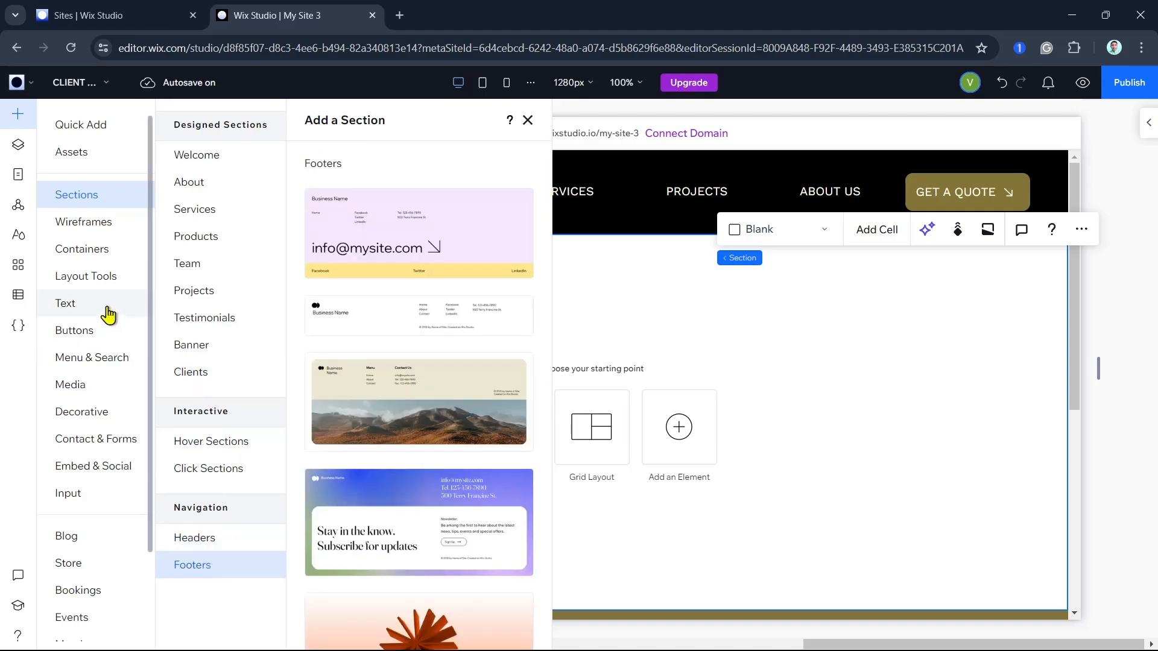
Insert the green Featured Clients template from the Clients category of designed sections into the CLIENT SECTION page
{"action": "left_click", "coordinate": [205, 374]}
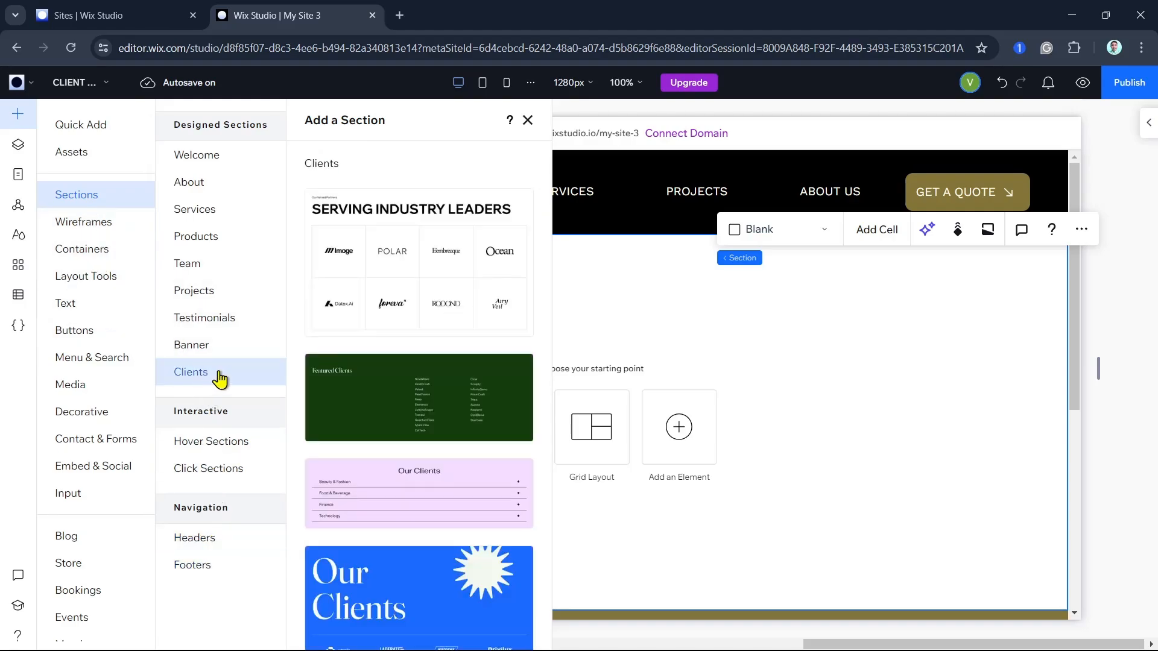
{"action": "scroll", "coordinate": [498, 468], "scroll_direction": "down", "scroll_amount": 6}
{"action": "scroll", "coordinate": [494, 481], "scroll_direction": "up", "scroll_amount": 6}
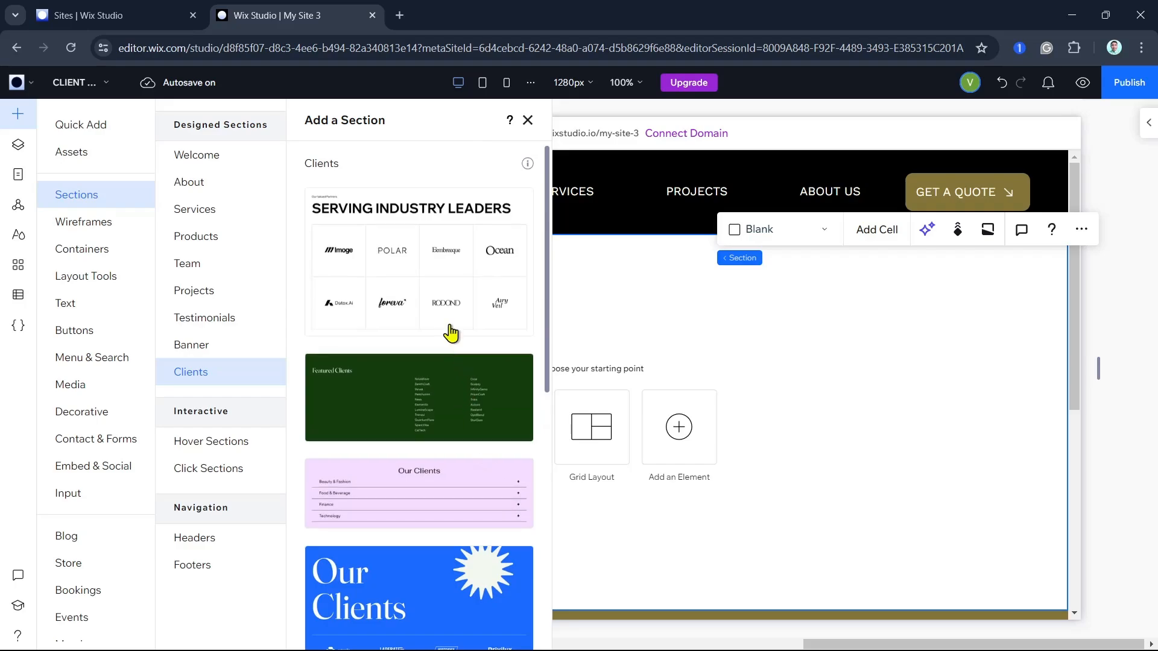
{"action": "scroll", "coordinate": [445, 452], "scroll_direction": "down", "scroll_amount": 10}
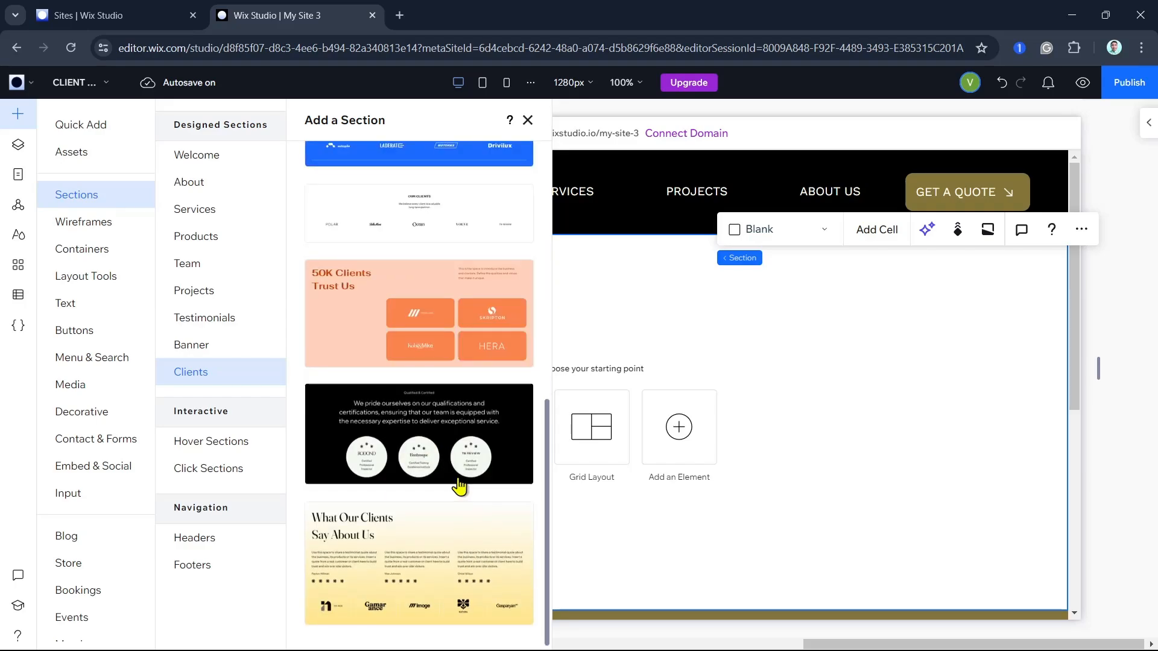
{"action": "scroll", "coordinate": [460, 486], "scroll_direction": "up", "scroll_amount": 4}
{"action": "scroll", "coordinate": [462, 482], "scroll_direction": "up", "scroll_amount": 2}
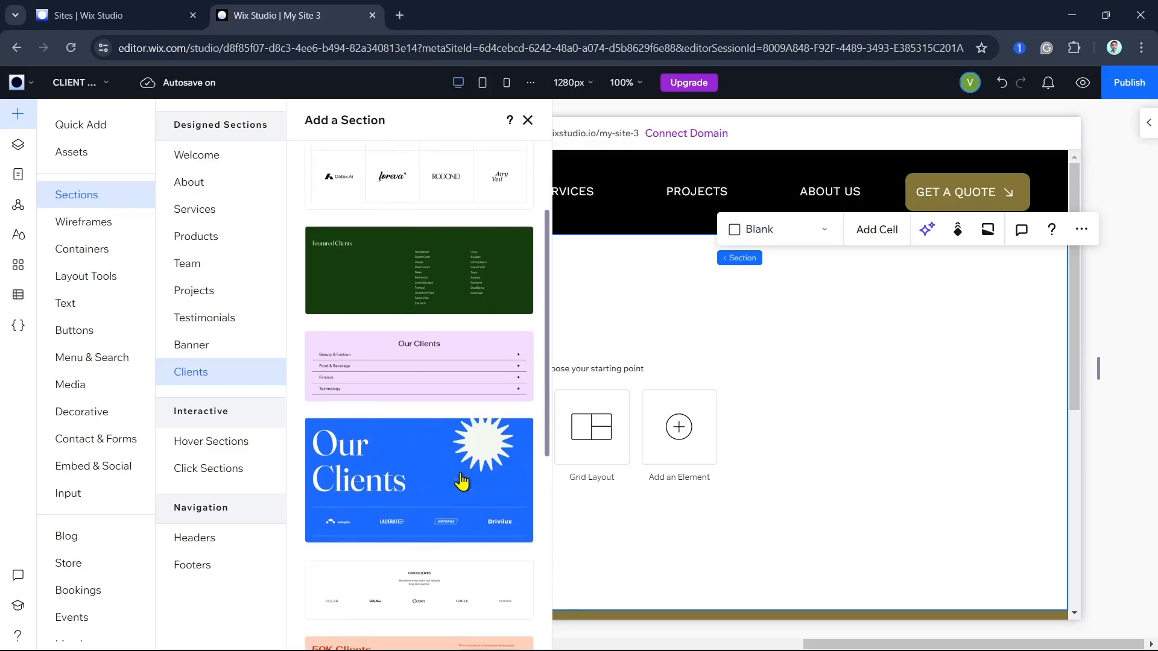
{"action": "scroll", "coordinate": [462, 482], "scroll_direction": "up", "scroll_amount": 2}
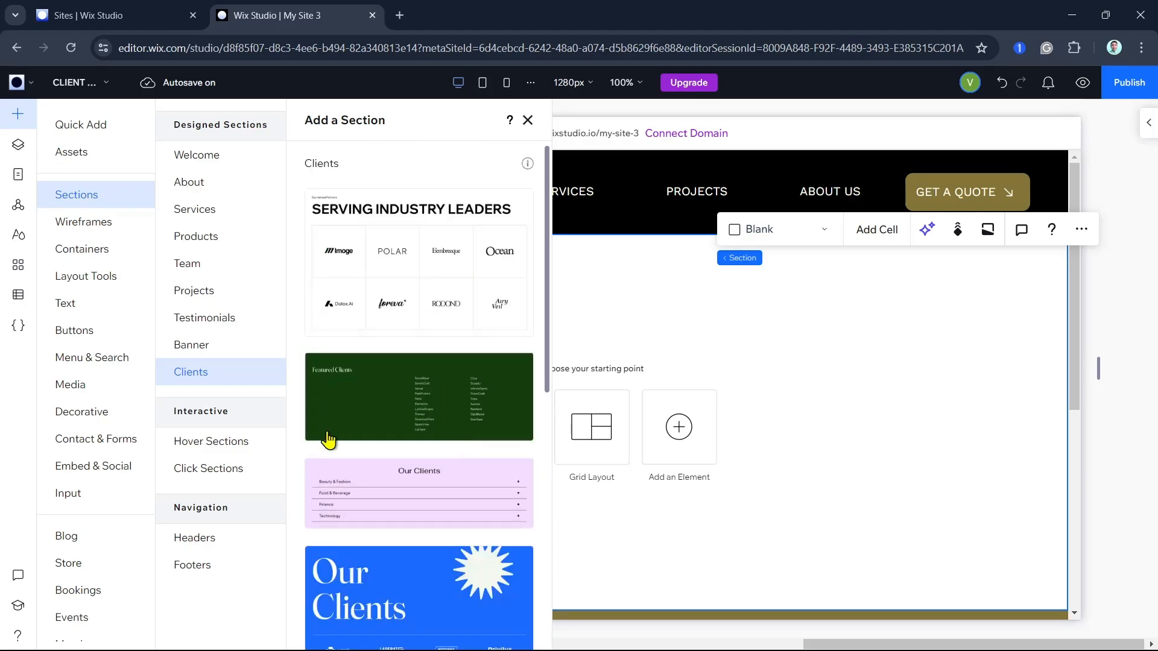
{"action": "left_click", "coordinate": [384, 413]}
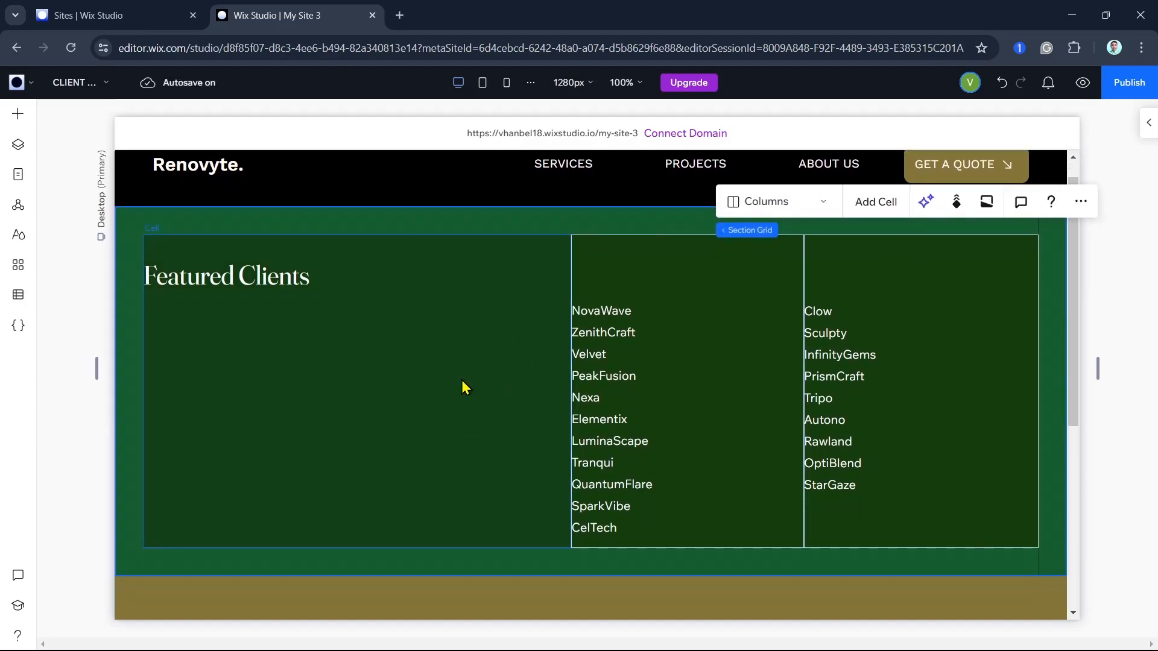
Try the Rows layout on the Featured Clients section grid and look over the rearranged section
{"action": "left_click", "coordinate": [822, 203]}
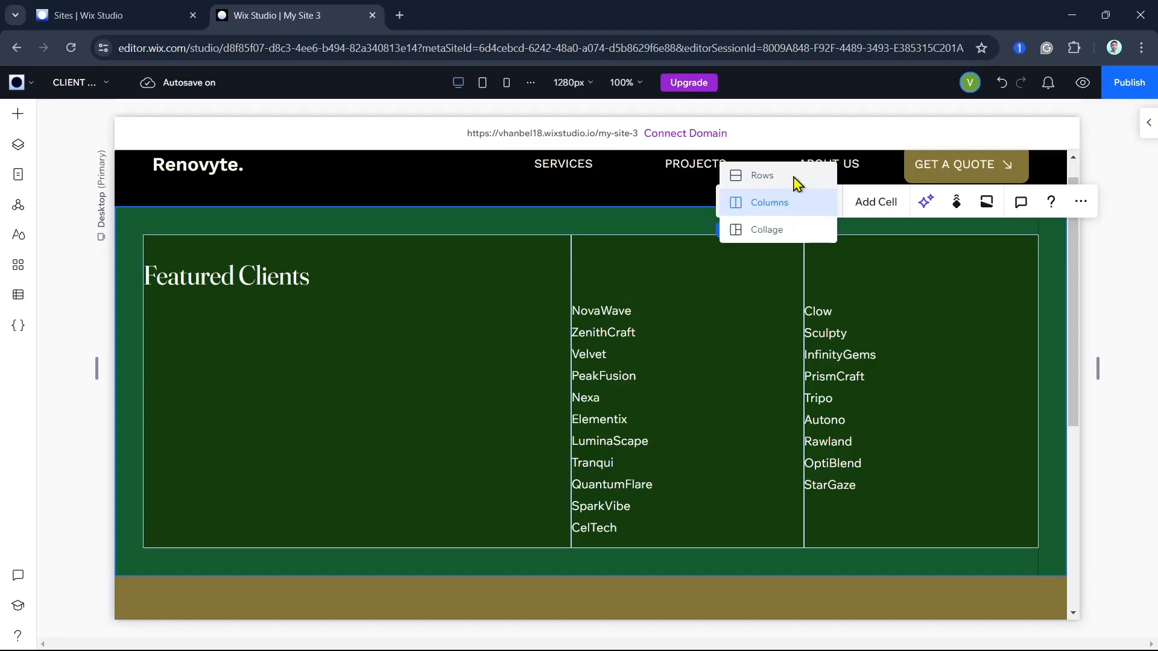
{"action": "left_click", "coordinate": [793, 183]}
{"action": "left_click", "coordinate": [821, 208]}
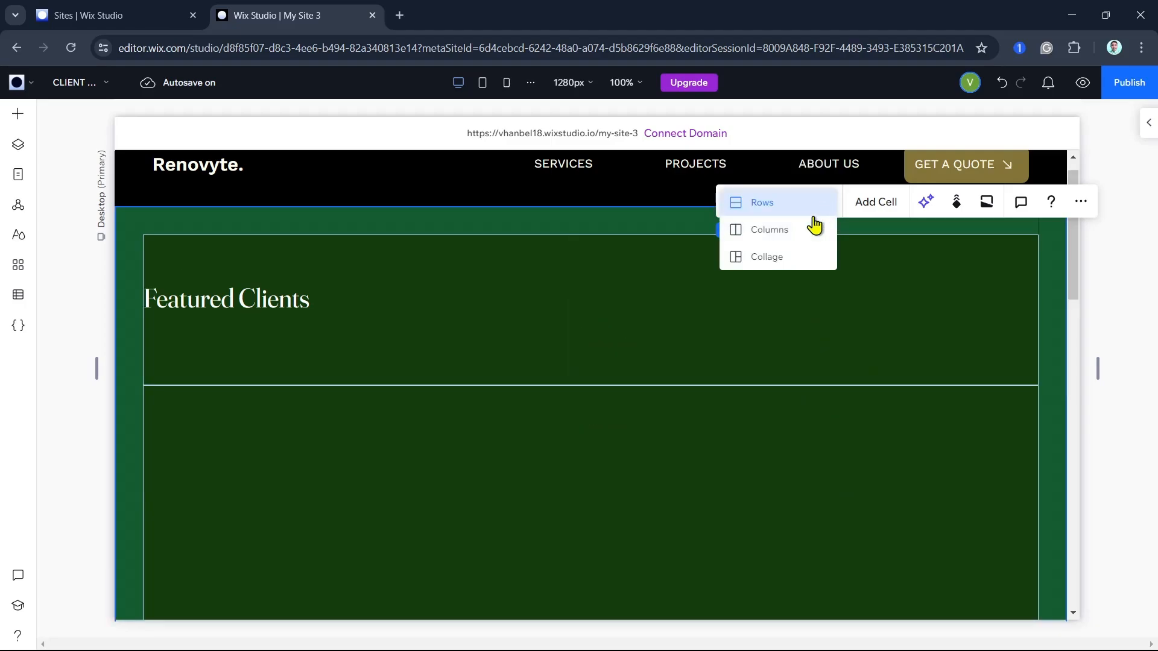
{"action": "left_click", "coordinate": [754, 208]}
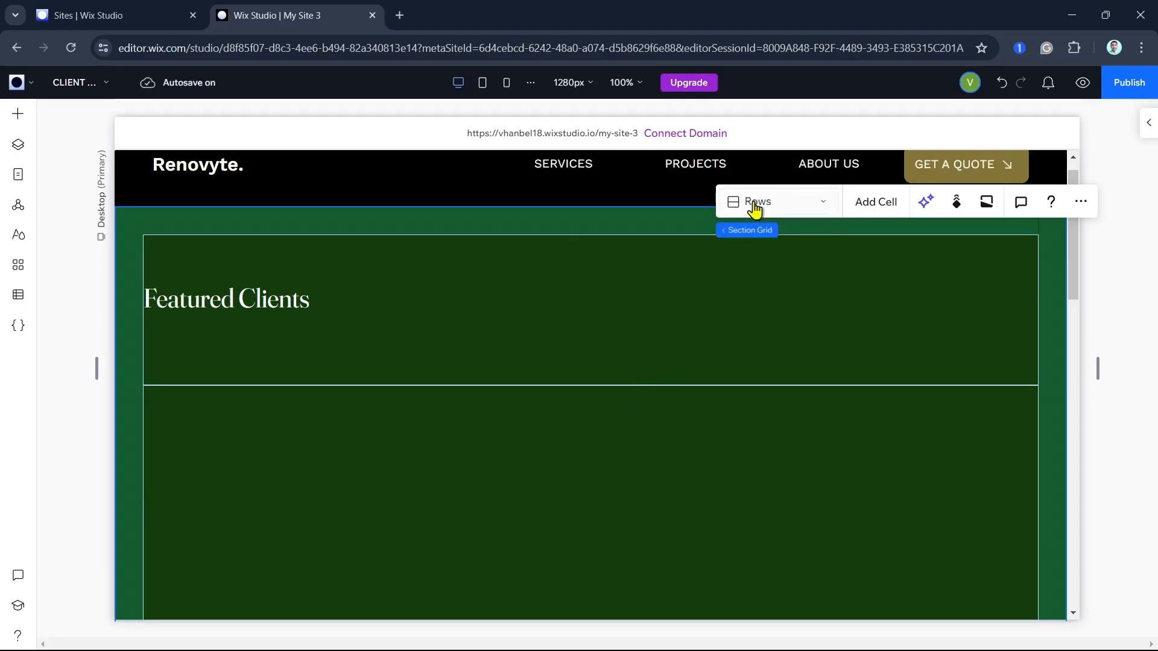
{"action": "scroll", "coordinate": [593, 399], "scroll_direction": "down", "scroll_amount": 5}
{"action": "scroll", "coordinate": [633, 450], "scroll_direction": "up", "scroll_amount": 5}
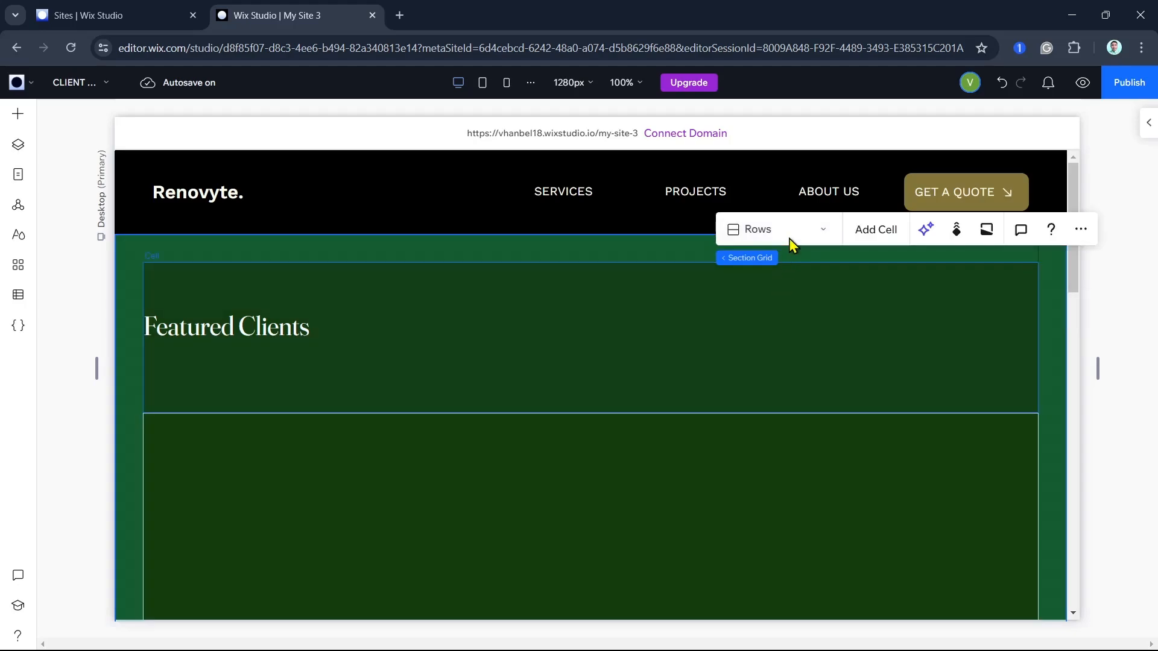
Try the Collage layout on the Featured Clients section grid, followed by the Columns layout
{"action": "left_click", "coordinate": [778, 231]}
{"action": "left_click", "coordinate": [776, 284]}
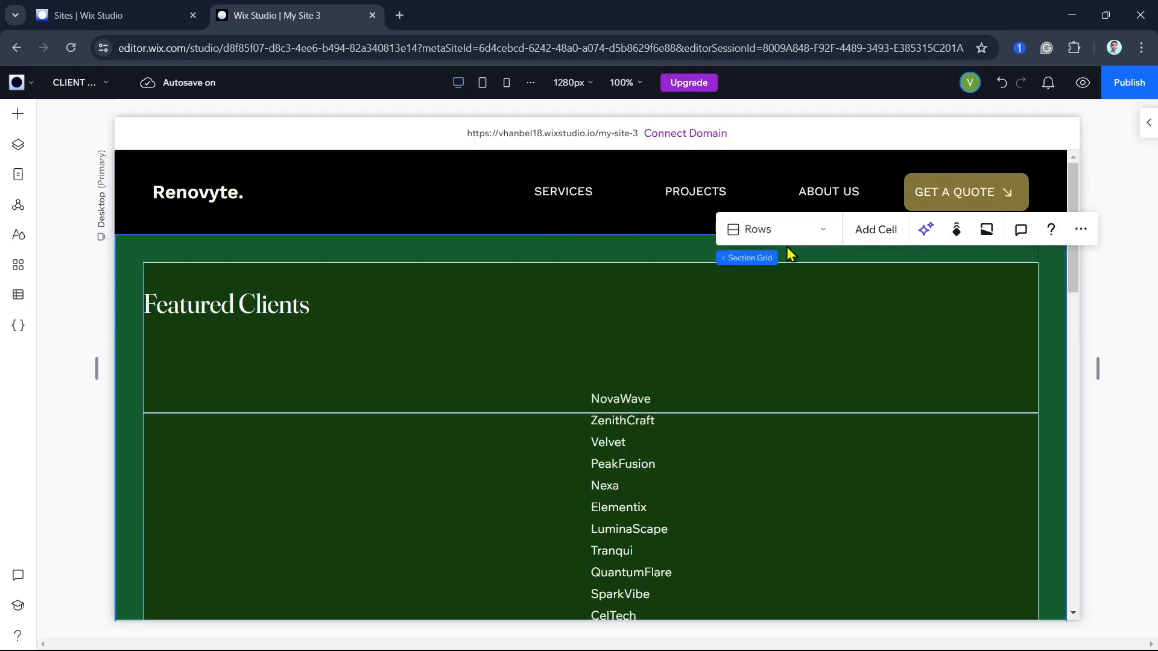
{"action": "left_click", "coordinate": [811, 234]}
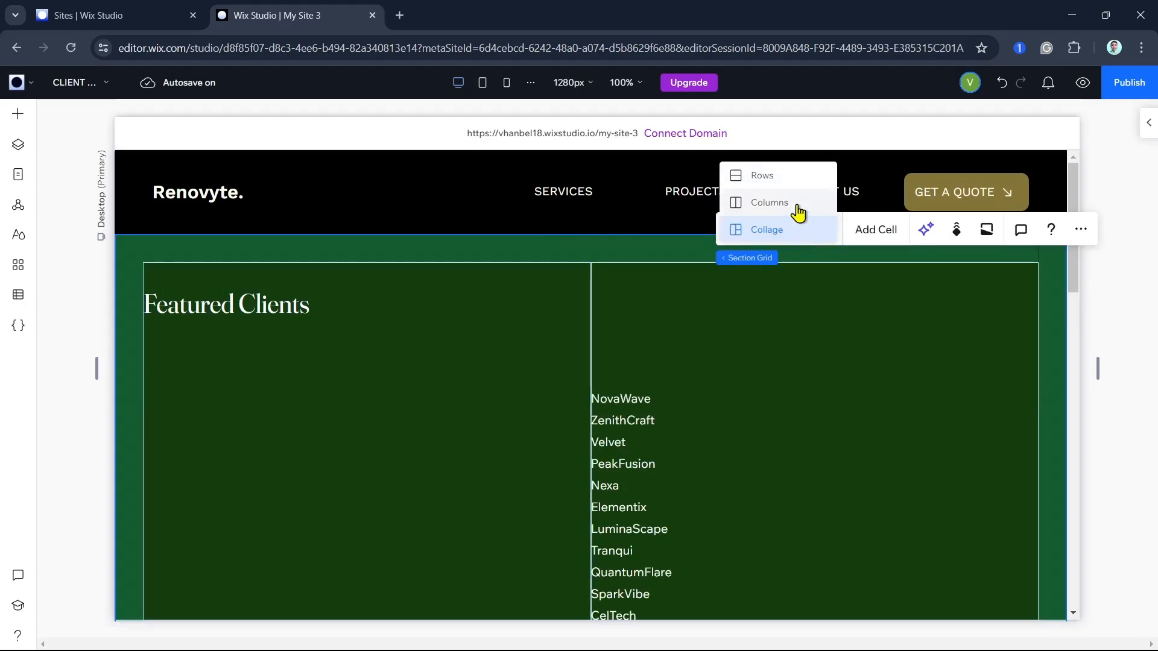
{"action": "left_click", "coordinate": [769, 203]}
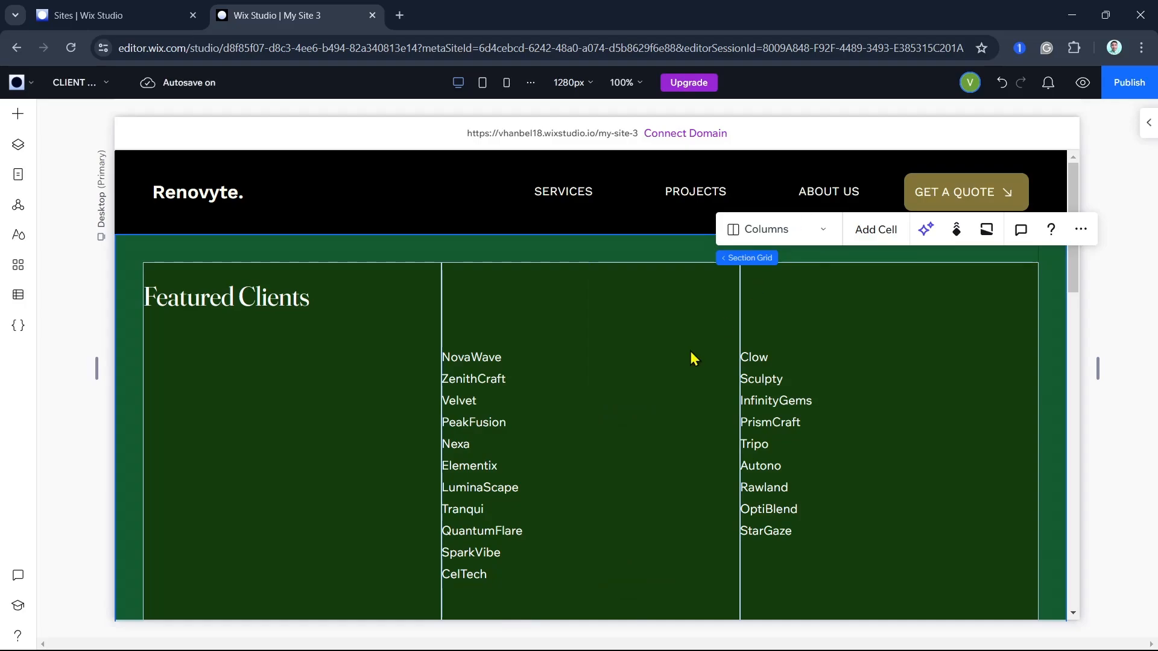
{"action": "scroll", "coordinate": [605, 509], "scroll_direction": "down", "scroll_amount": 5}
{"action": "scroll", "coordinate": [605, 508], "scroll_direction": "up", "scroll_amount": 5}
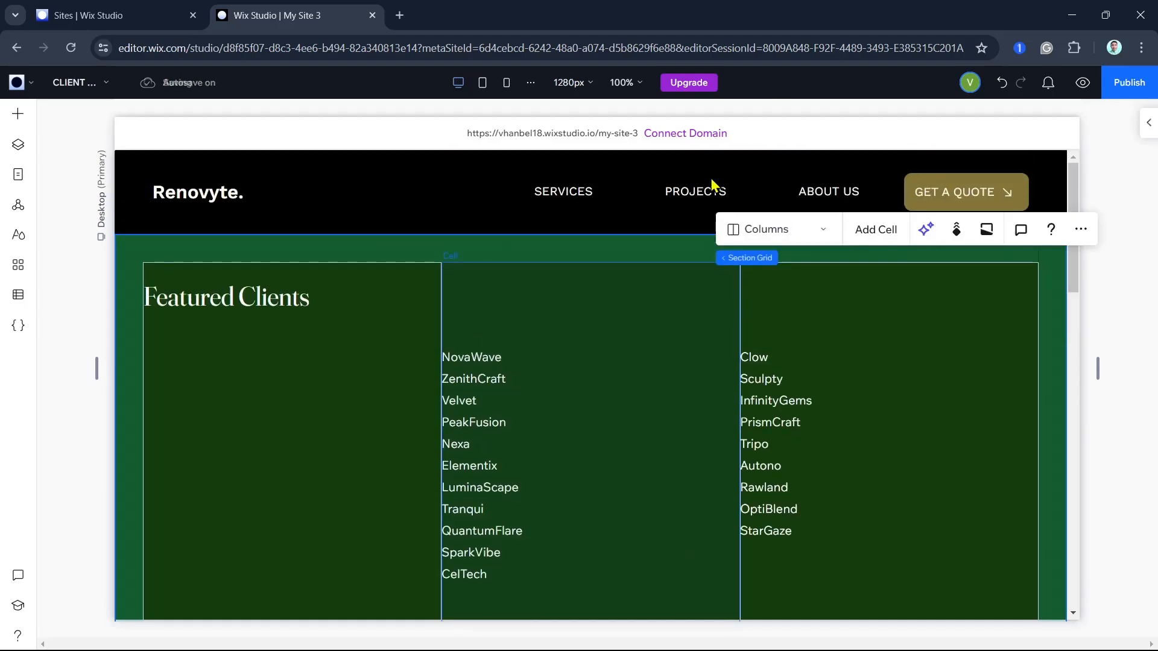
Undo the Columns, Collage and Rows layout changes made to the Featured Clients section grid
{"action": "left_click", "coordinate": [1002, 84]}
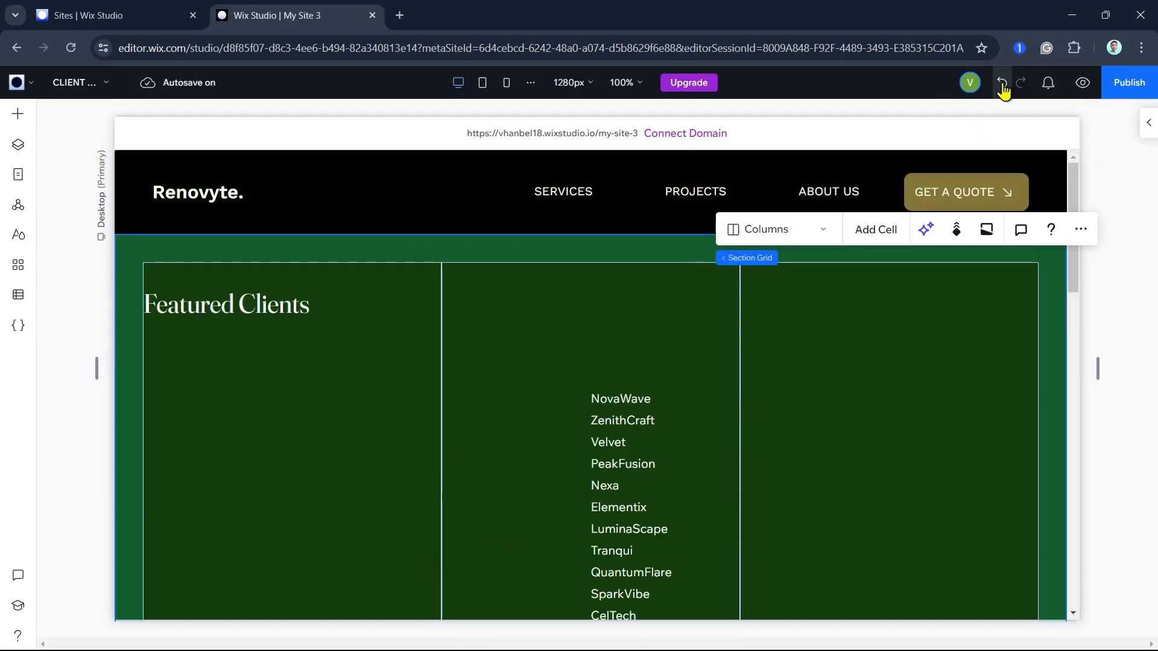
{"action": "left_click", "coordinate": [1001, 84]}
{"action": "left_click", "coordinate": [1002, 85]}
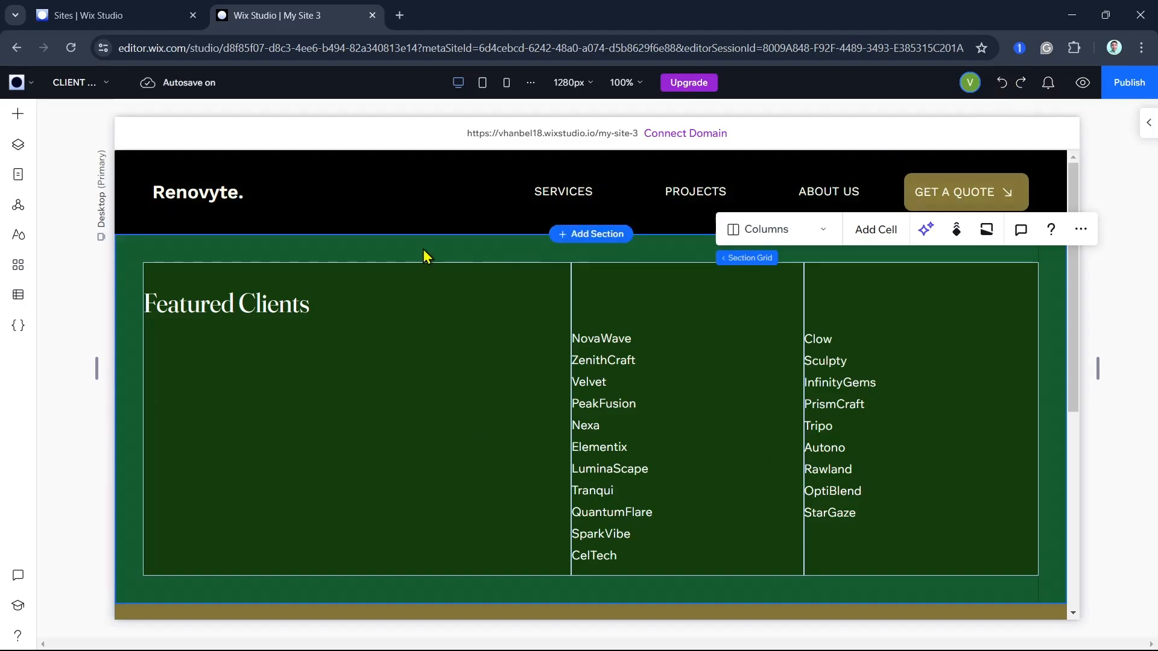
Add a Start Now button from the quick-add elements to the Featured Clients cell and place it in the cell's lower-left corner
{"action": "left_click", "coordinate": [18, 114]}
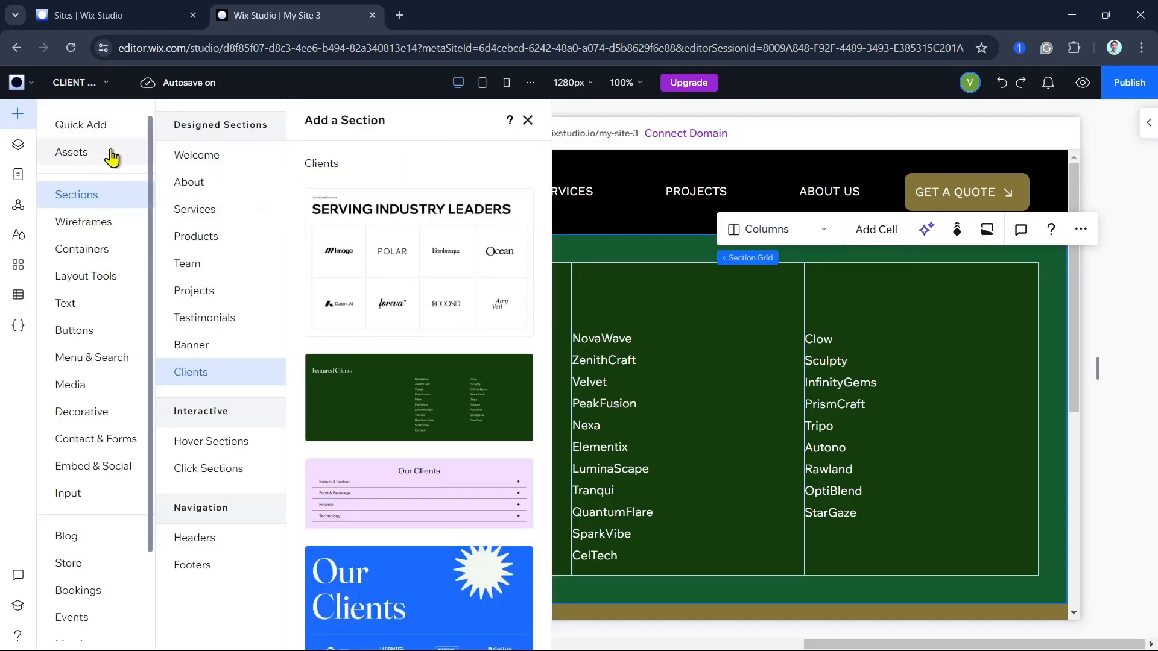
{"action": "left_click", "coordinate": [102, 127]}
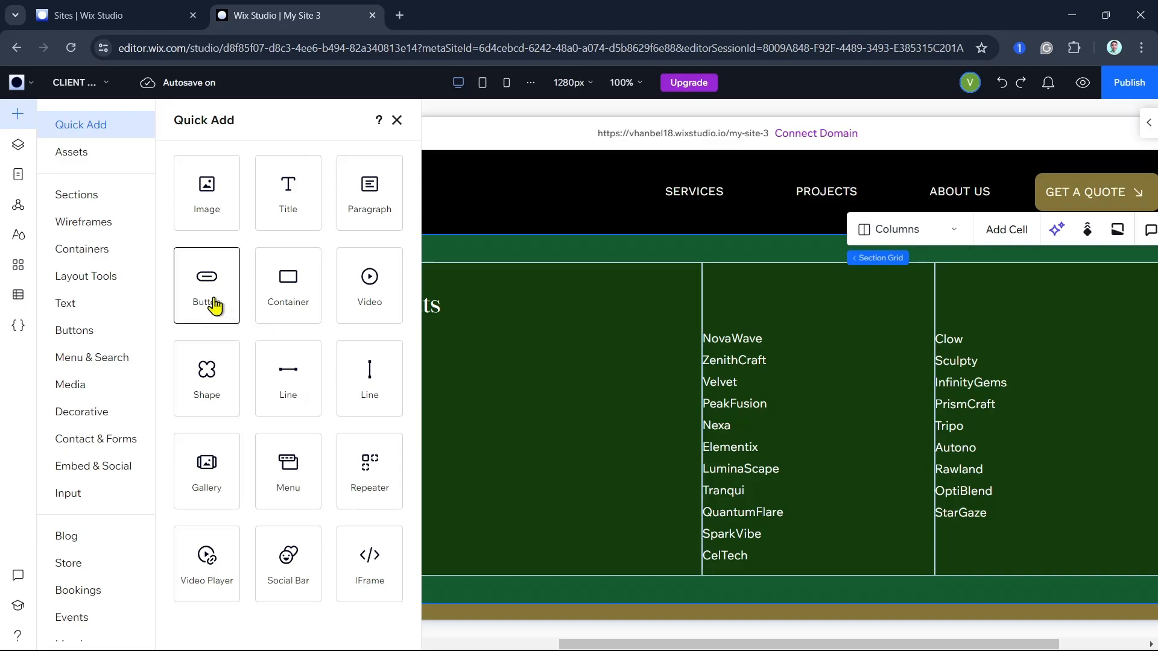
{"action": "left_click_drag", "start_coordinate": [214, 306], "coordinate": [511, 401]}
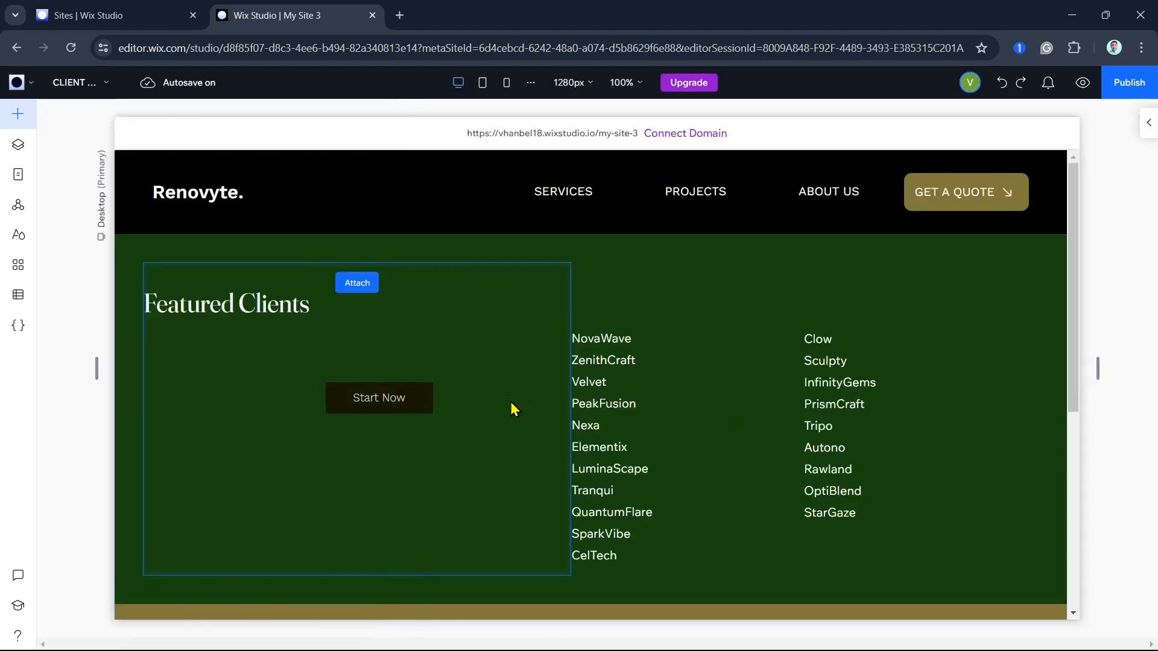
{"action": "left_click_drag", "start_coordinate": [377, 396], "coordinate": [222, 547]}
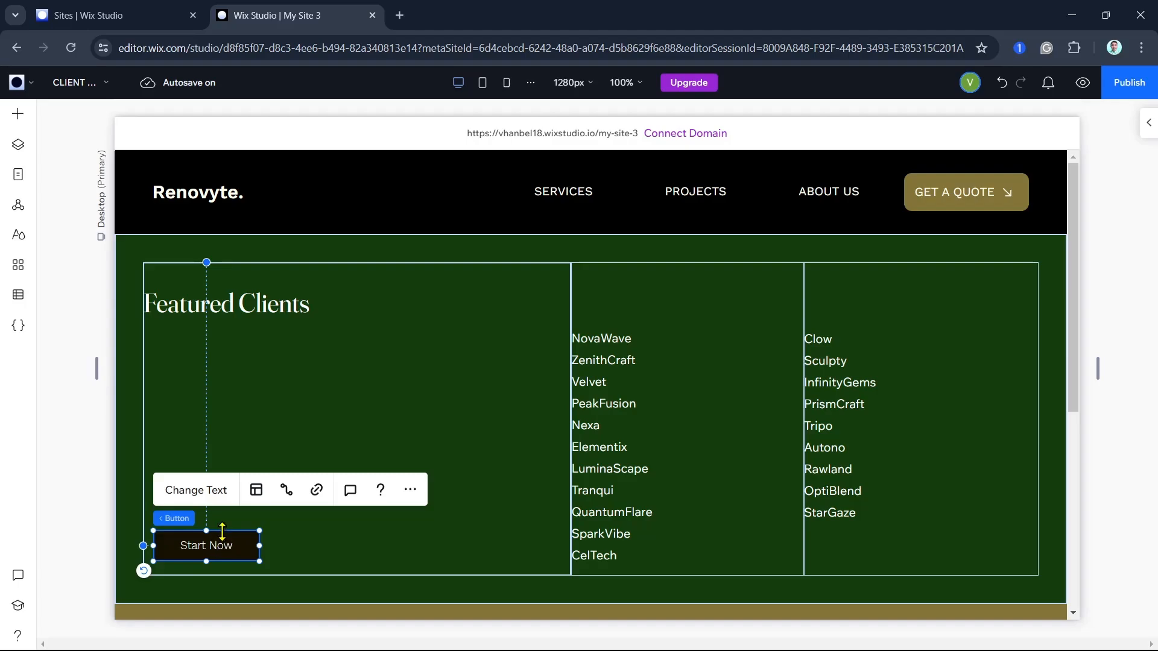
Look over the Start Now button's design and position settings and delete the button from the Featured Clients cell
{"action": "left_click", "coordinate": [1147, 127]}
{"action": "scroll", "coordinate": [1080, 455], "scroll_direction": "down", "scroll_amount": 6}
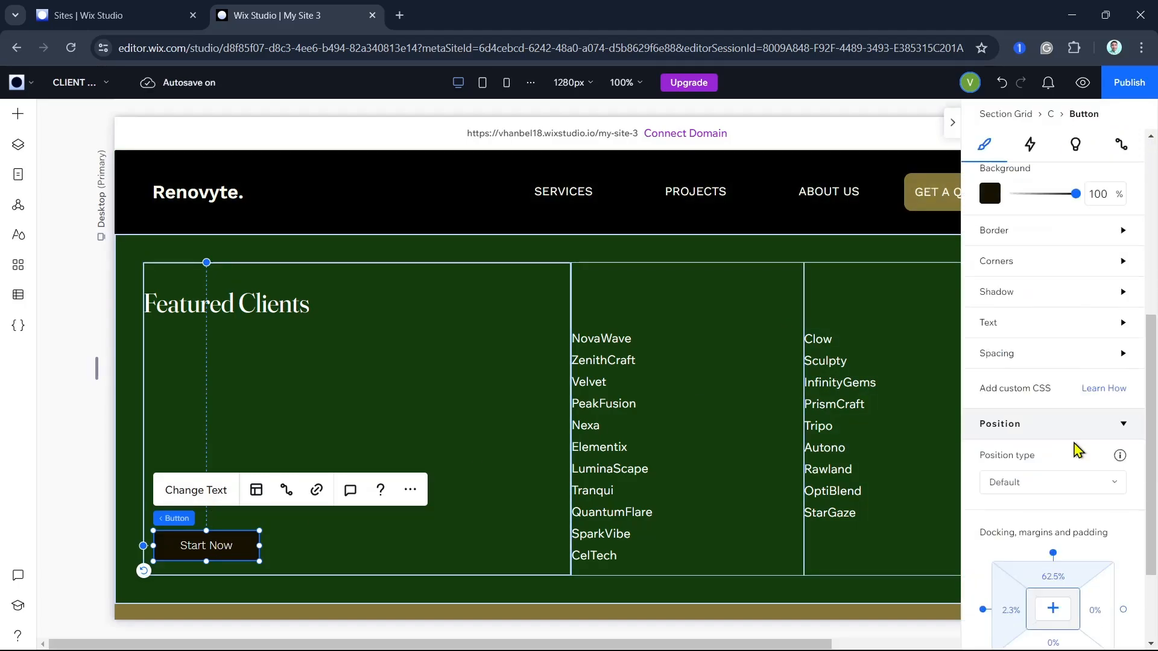
{"action": "scroll", "coordinate": [1089, 518], "scroll_direction": "up", "scroll_amount": 6}
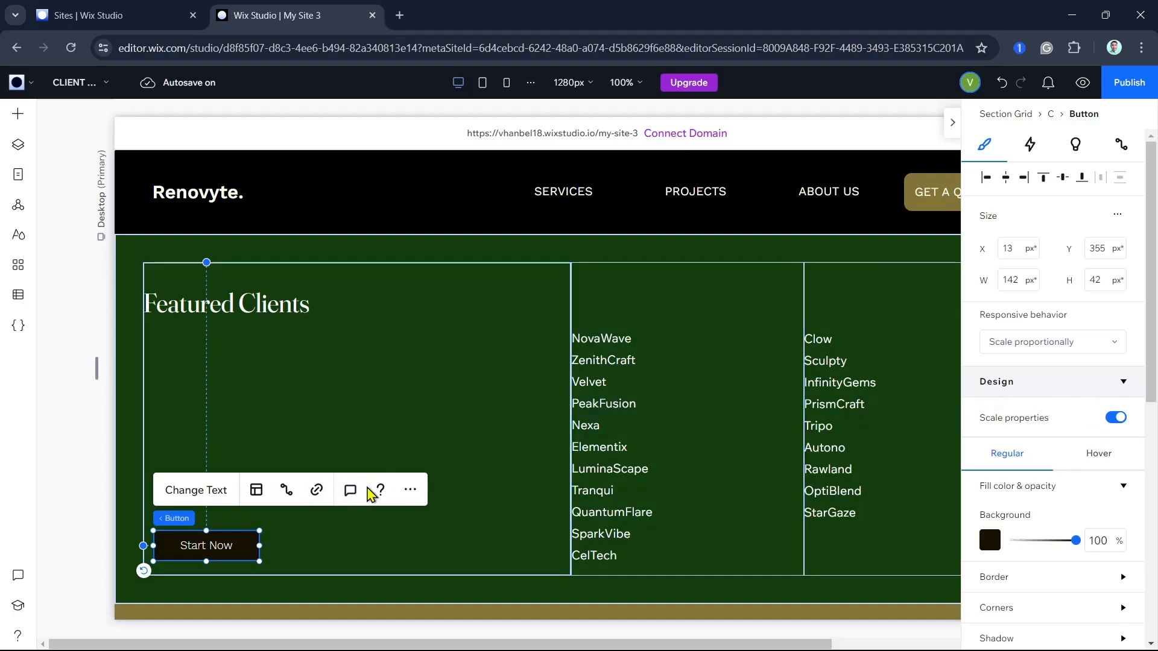
{"action": "left_click", "coordinate": [410, 490]}
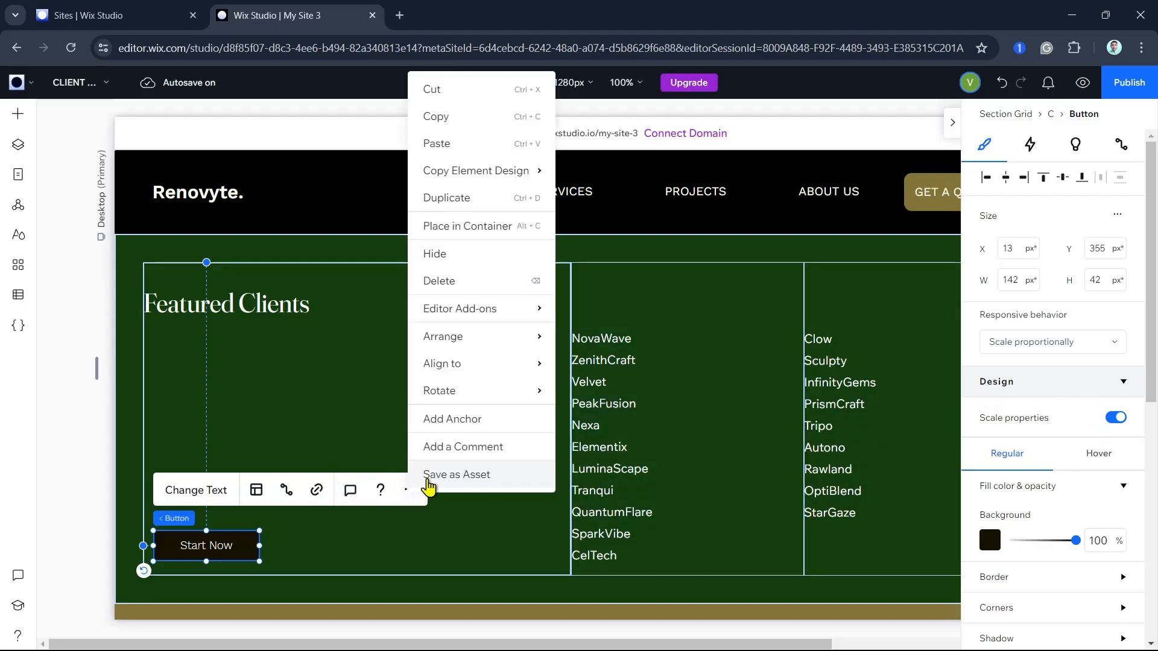
{"action": "left_click", "coordinate": [471, 284]}
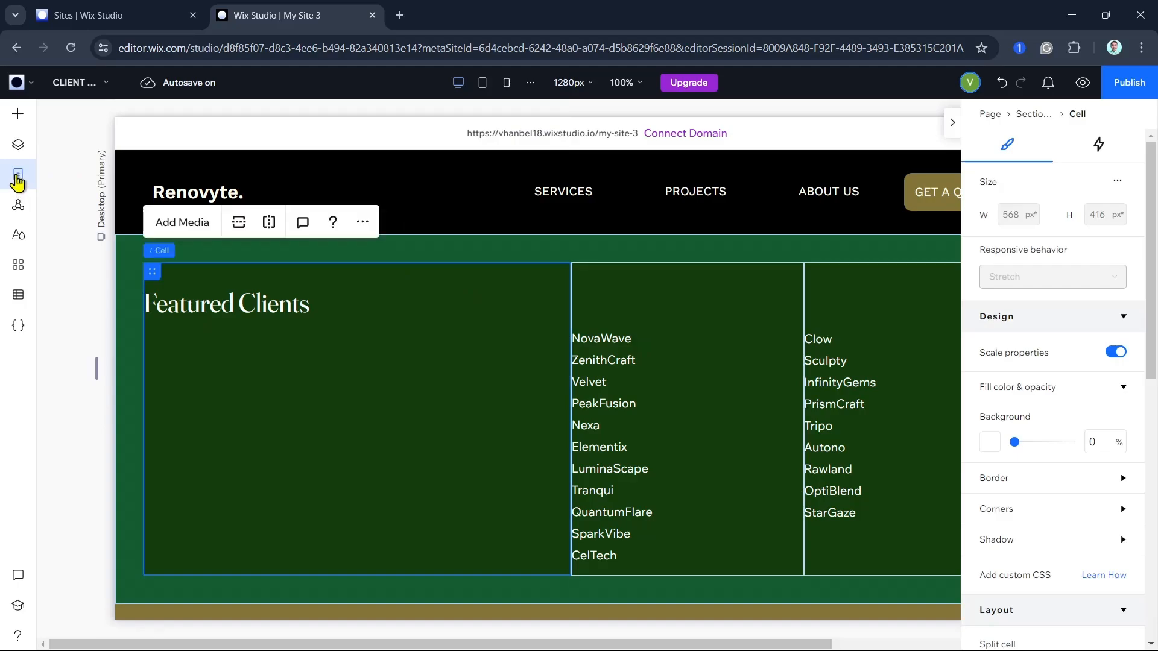
Review the SEO basics in the CLIENT SECTION page's settings and close the page settings and site pages
{"action": "left_click", "coordinate": [18, 174]}
{"action": "left_click", "coordinate": [243, 423]}
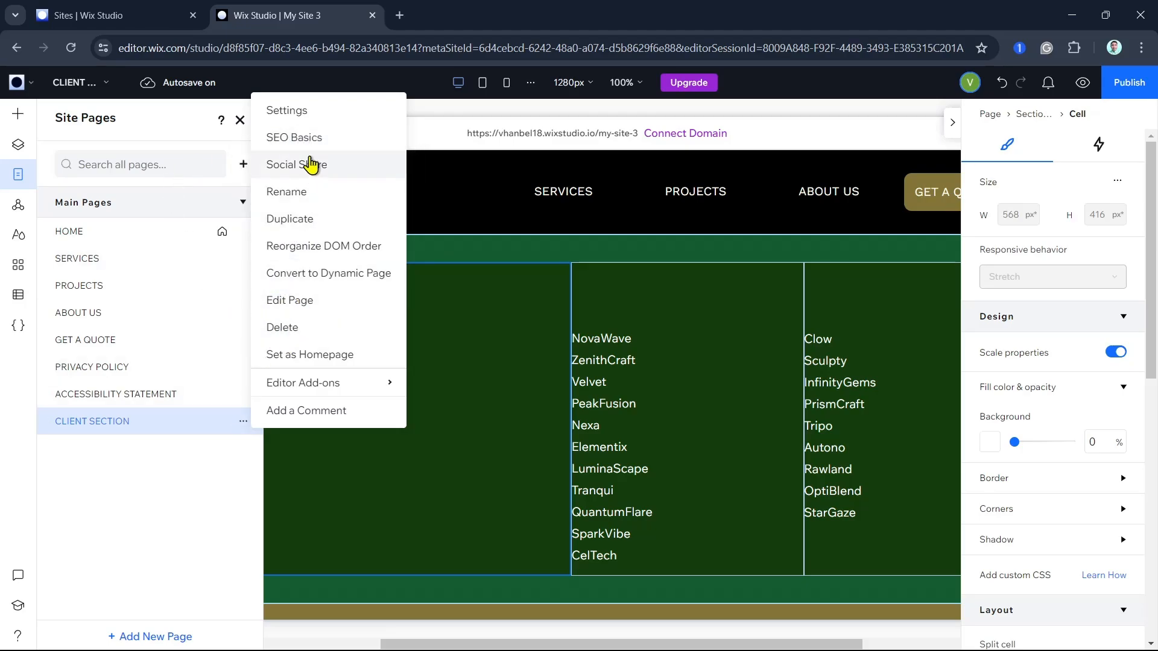
{"action": "left_click", "coordinate": [301, 132]}
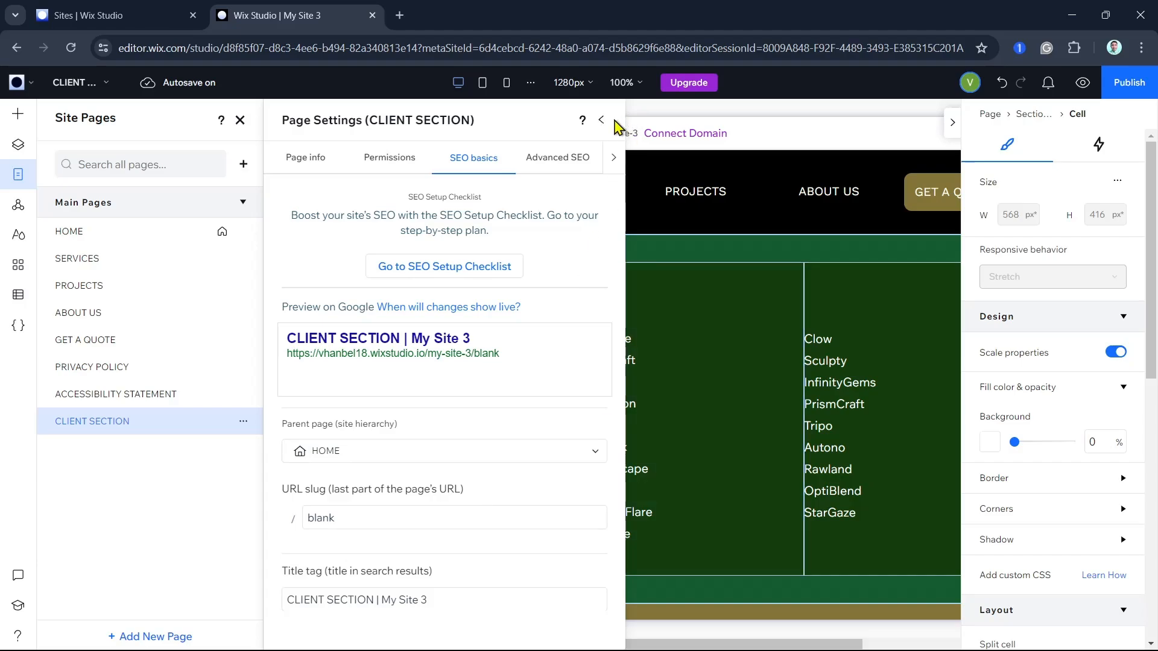
{"action": "left_click", "coordinate": [601, 120]}
{"action": "left_click", "coordinate": [241, 121]}
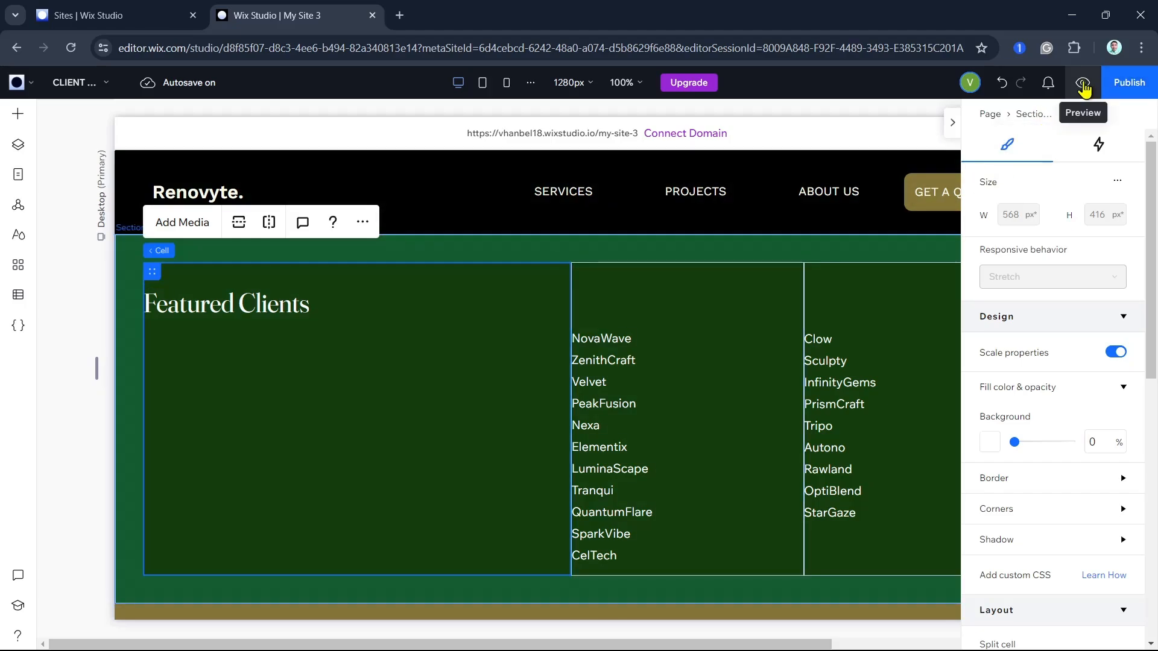
Preview the CLIENT SECTION page, bring up the domain choice for publishing, and dismiss it without saving
{"action": "left_click", "coordinate": [1083, 85]}
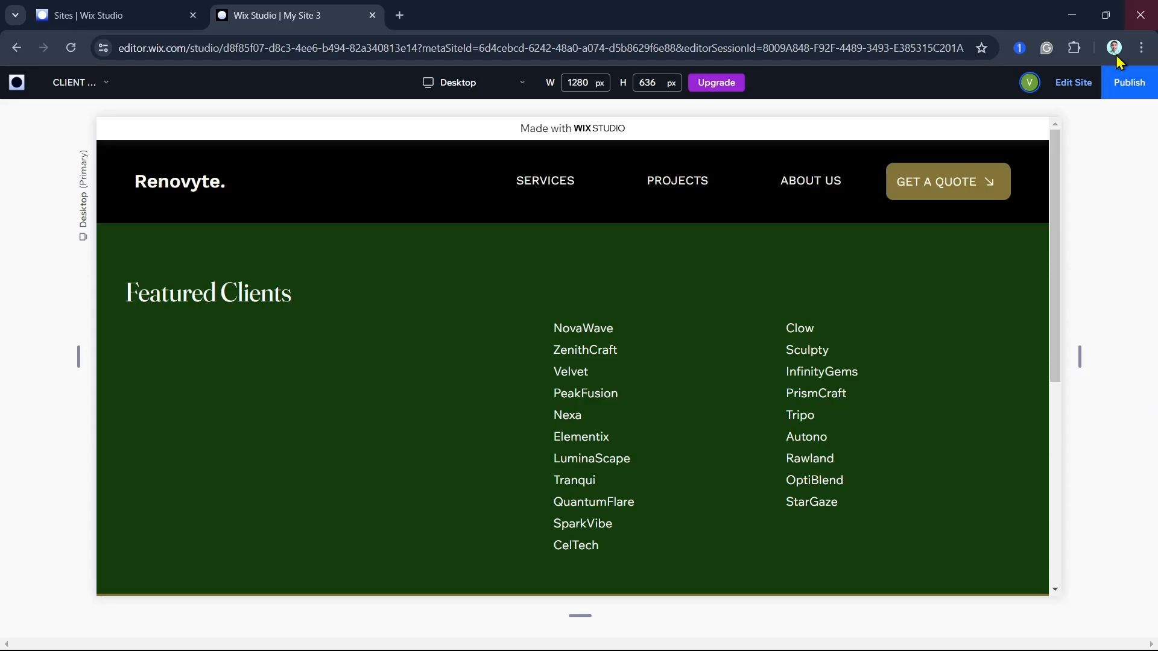
{"action": "left_click", "coordinate": [1131, 85]}
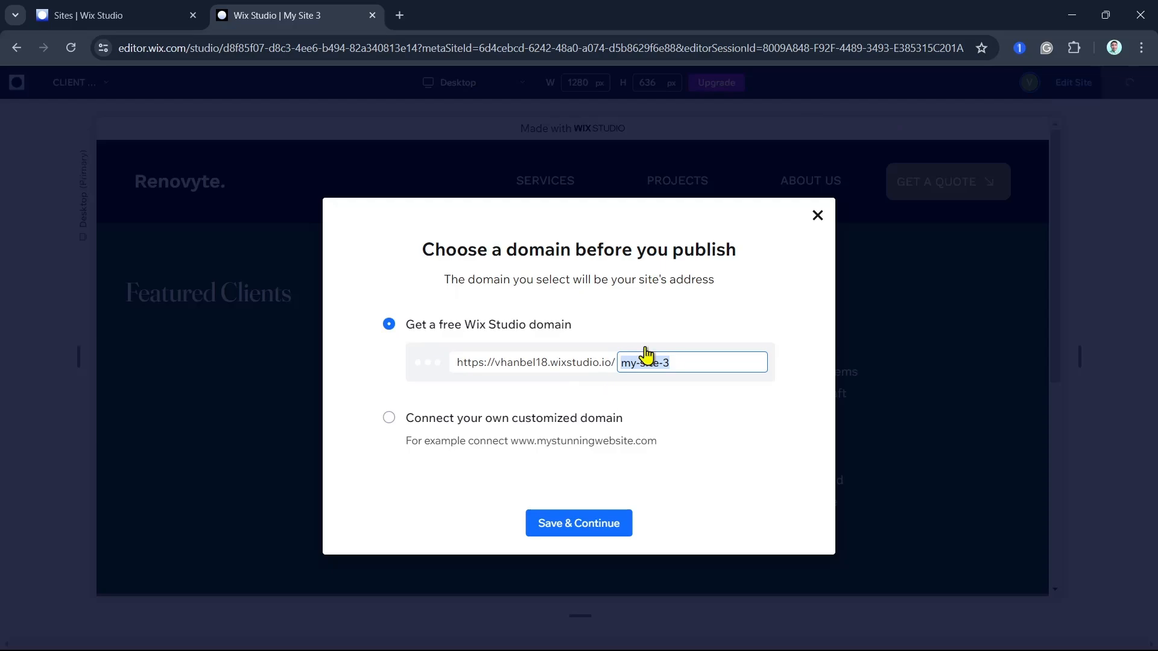
{"action": "left_click", "coordinate": [817, 216]}
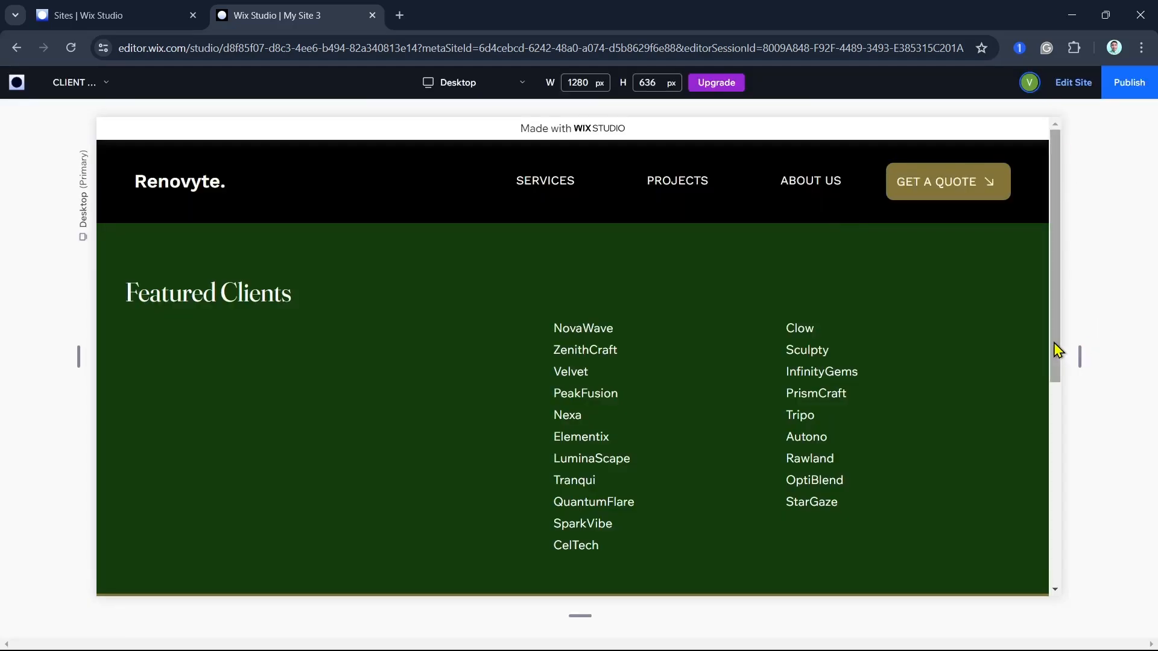
Look over the previewed Featured Clients section and open the list of site pages in the preview
{"action": "left_click_drag", "start_coordinate": [1056, 350], "coordinate": [1054, 316]}
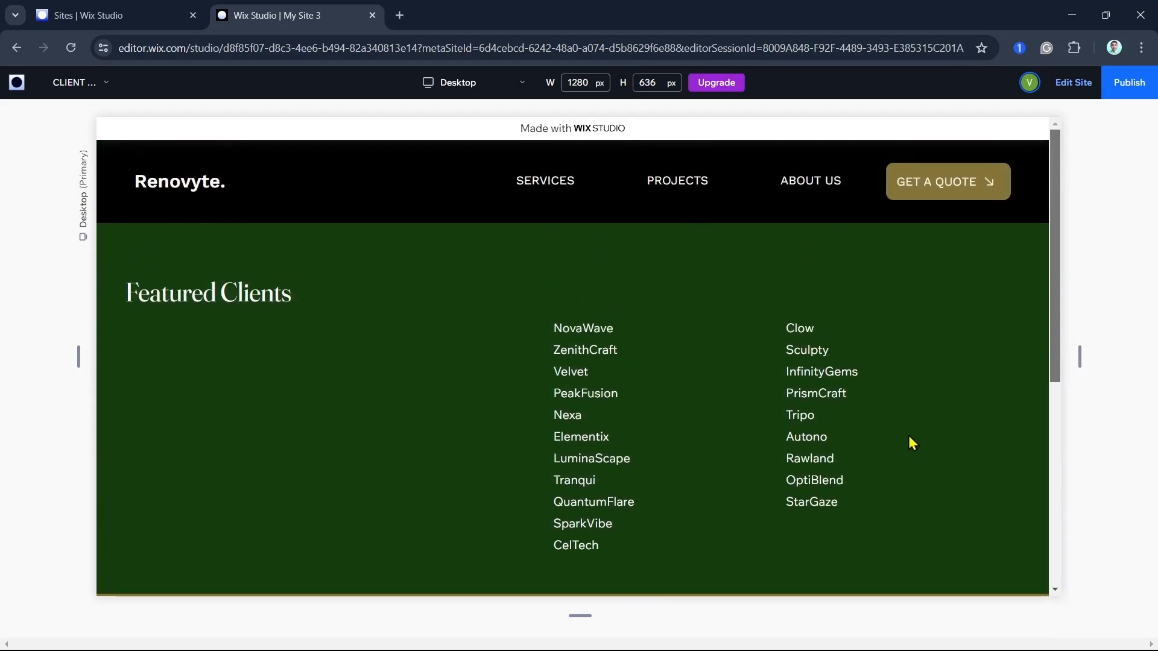
{"action": "left_click_drag", "start_coordinate": [1053, 312], "coordinate": [1080, 315]}
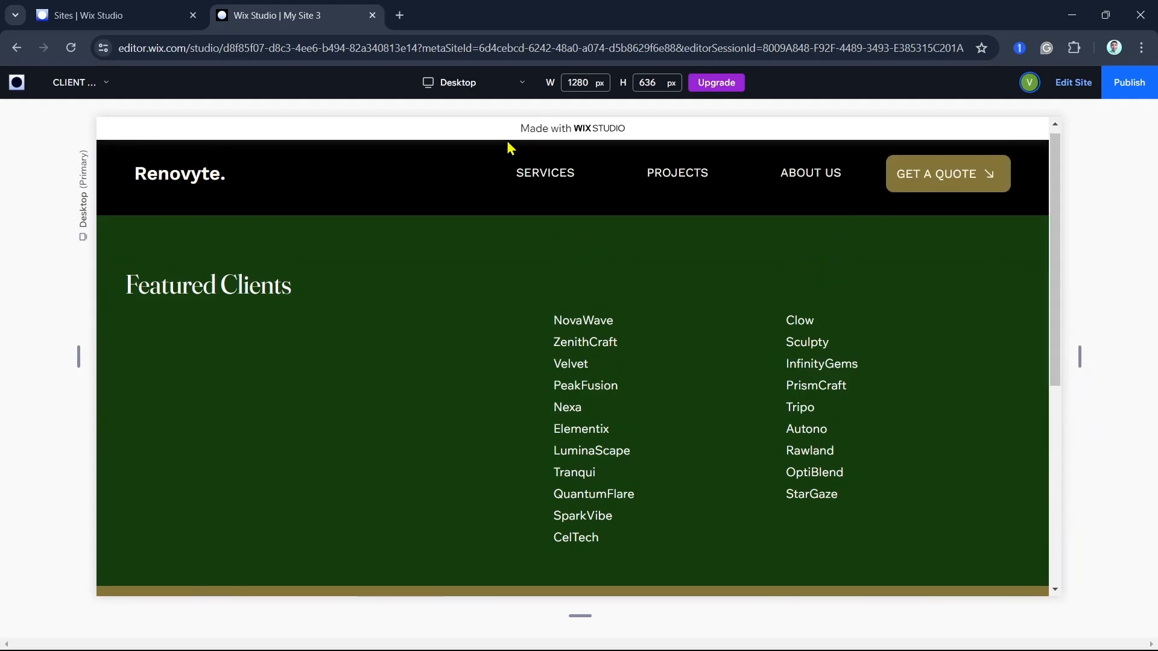
{"action": "left_click", "coordinate": [83, 92]}
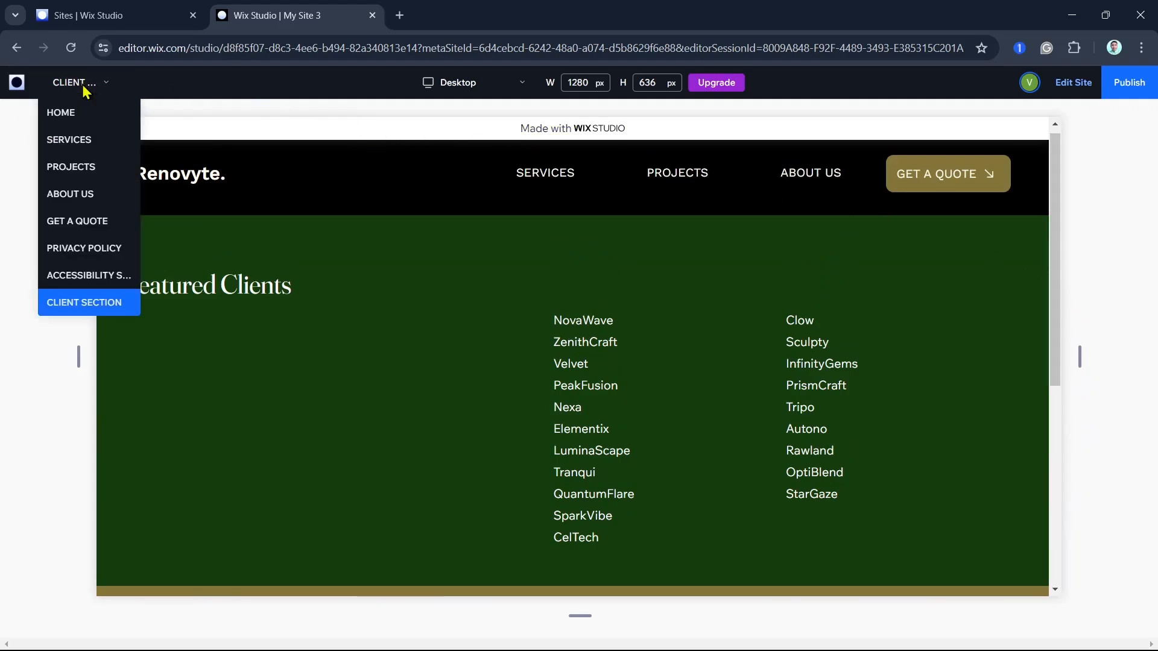